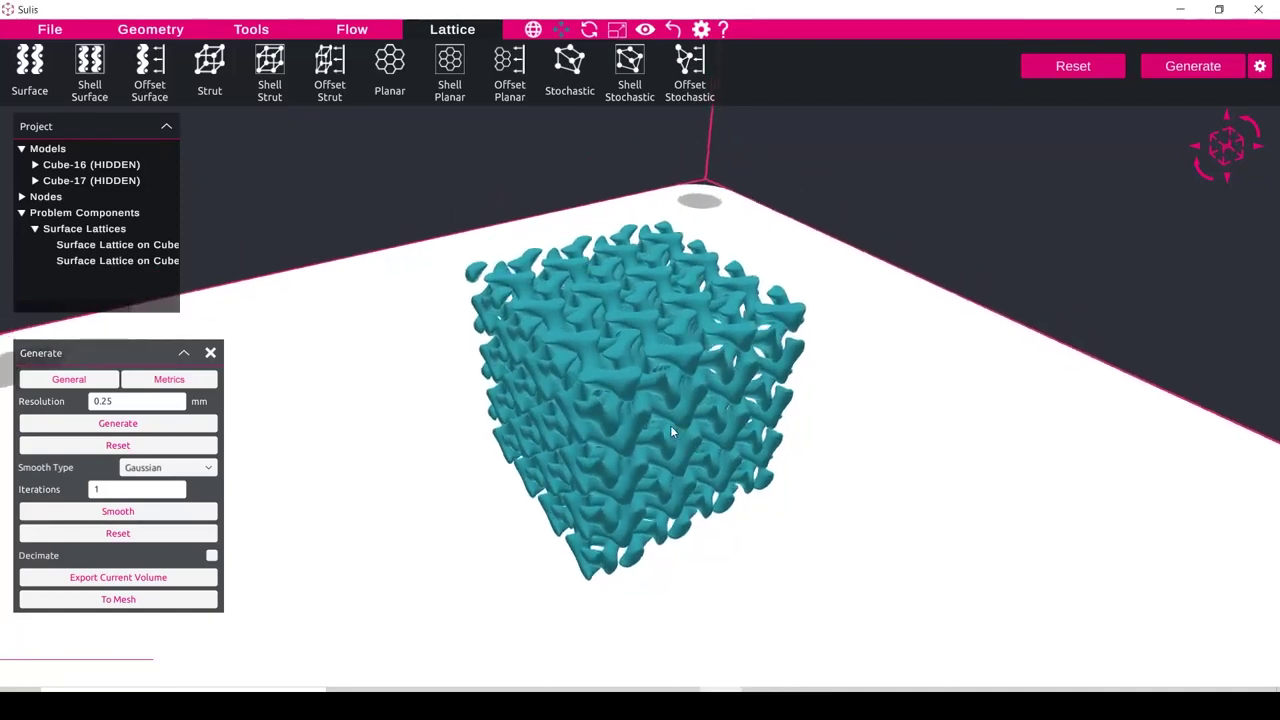
Step: Reset the old generated gyroid lattice result on the cube
{"action": "left_click_drag", "start_coordinate": [664, 377], "coordinate": [694, 380]}
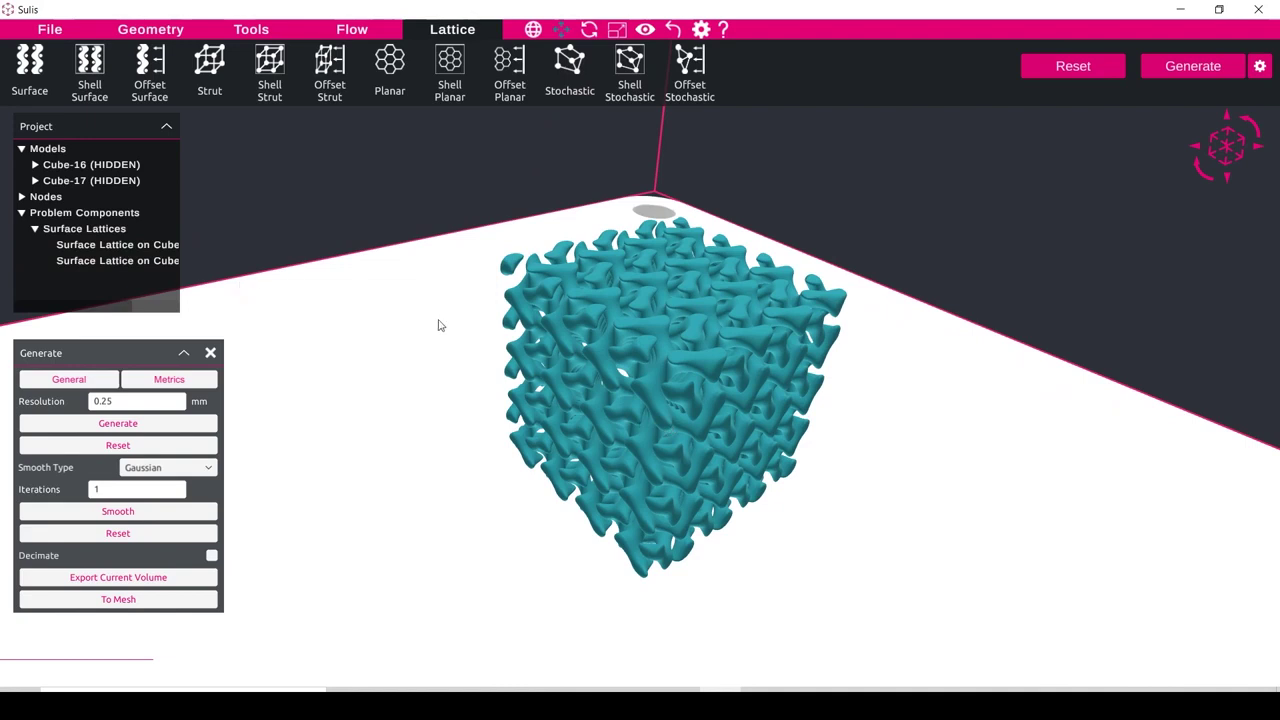
{"action": "left_click", "coordinate": [135, 247]}
{"action": "left_click", "coordinate": [1024, 156]}
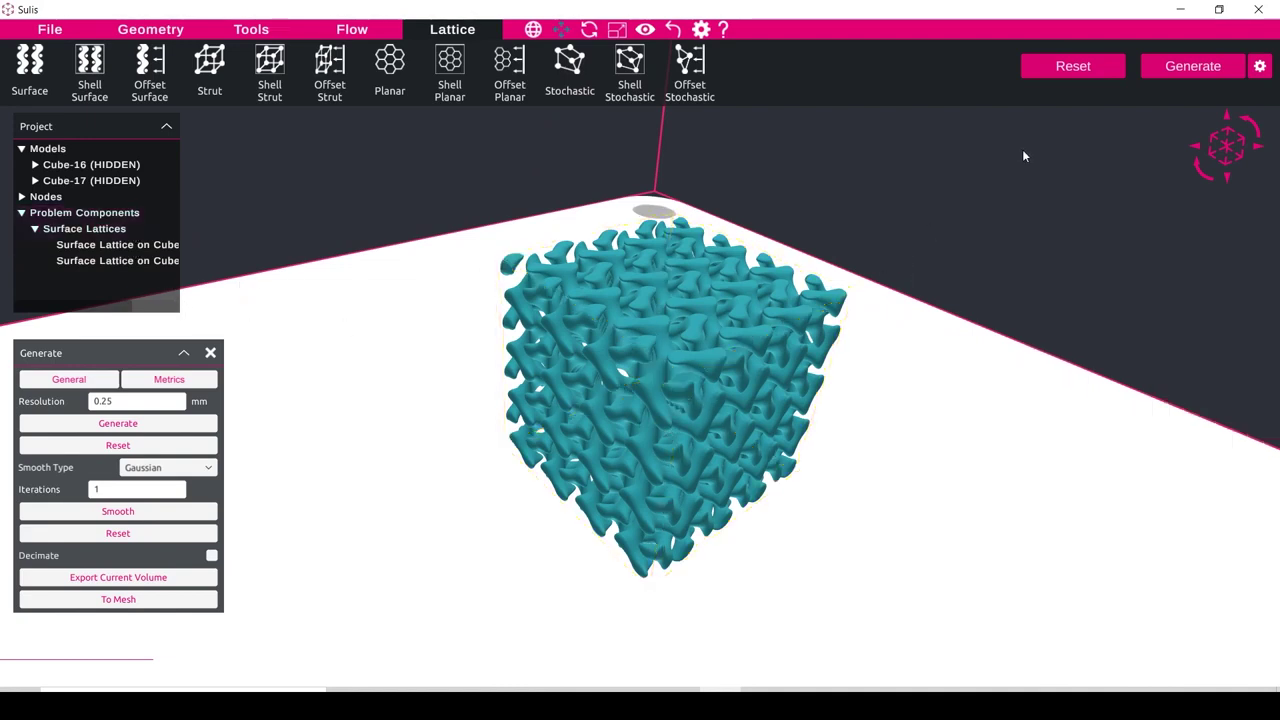
{"action": "left_click", "coordinate": [1070, 66]}
{"action": "left_click_drag", "start_coordinate": [886, 349], "coordinate": [737, 357]}
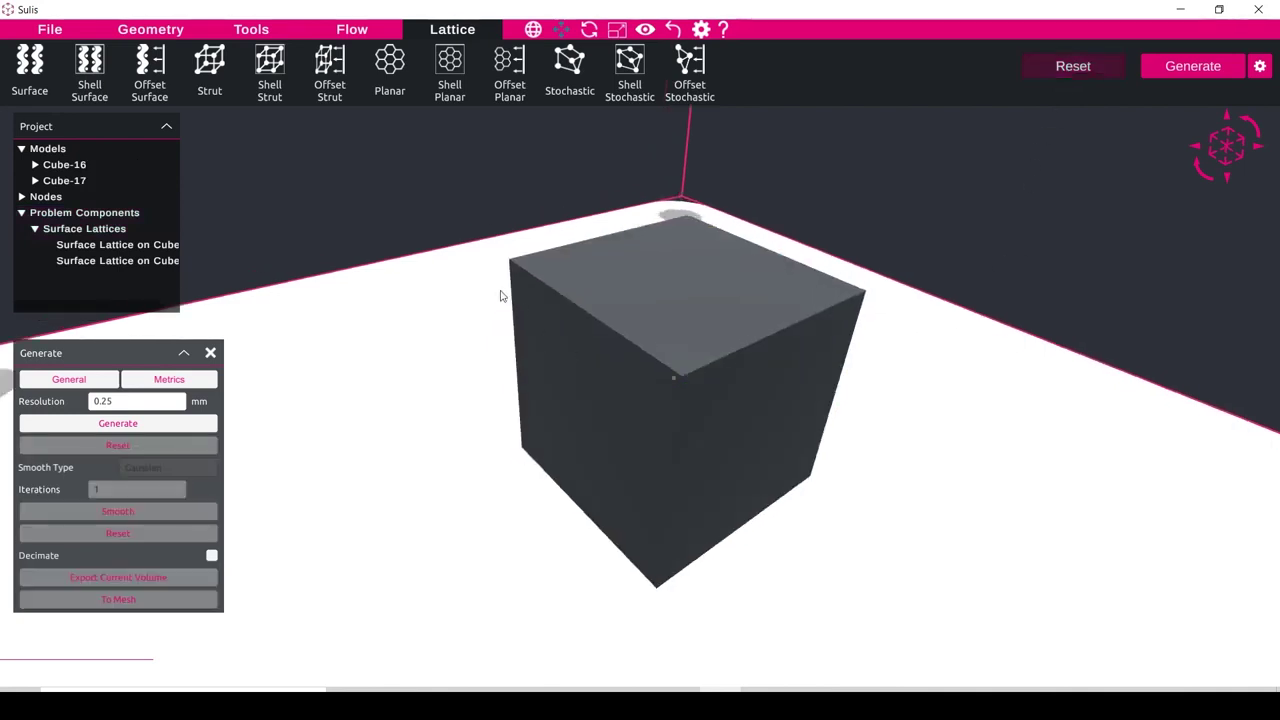
Step: Delete every model and lattice from the project, leaving a bare build plate
{"action": "key", "text": "ctrl+a"}
{"action": "key", "text": "Delete"}
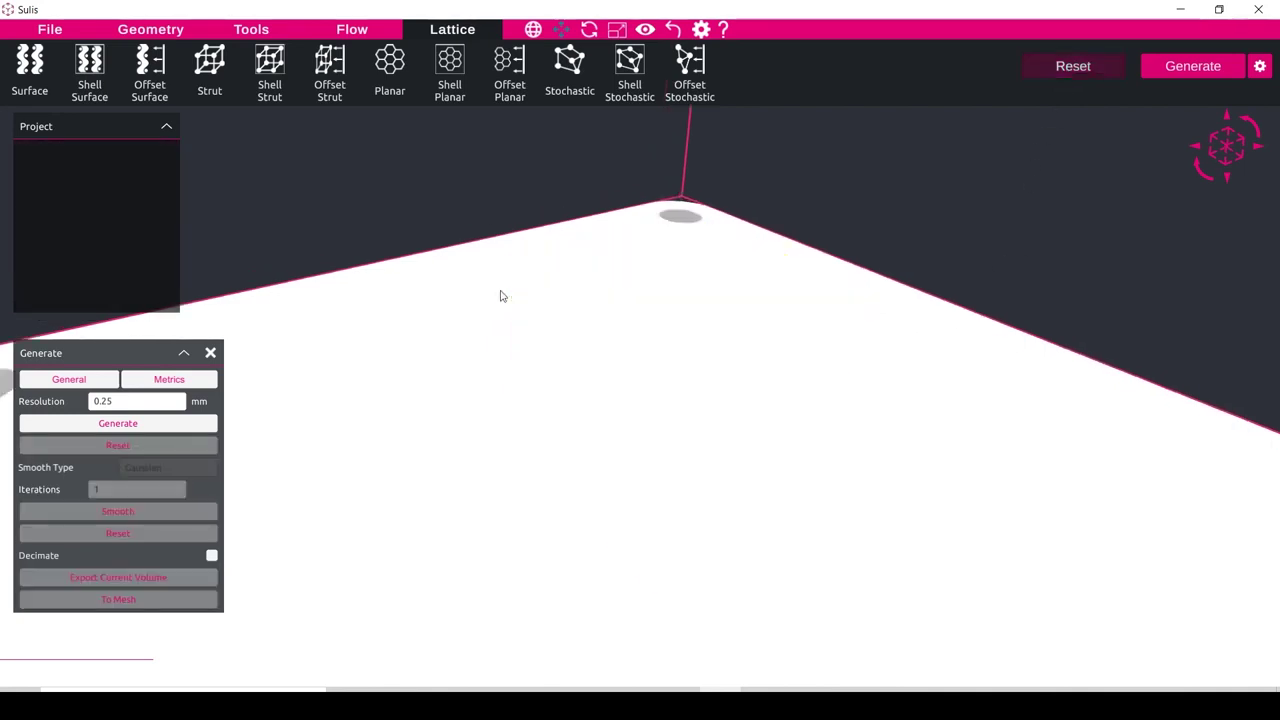
{"action": "left_click", "coordinate": [210, 352]}
{"action": "scroll", "coordinate": [326, 305], "scroll_direction": "down", "scroll_amount": 3}
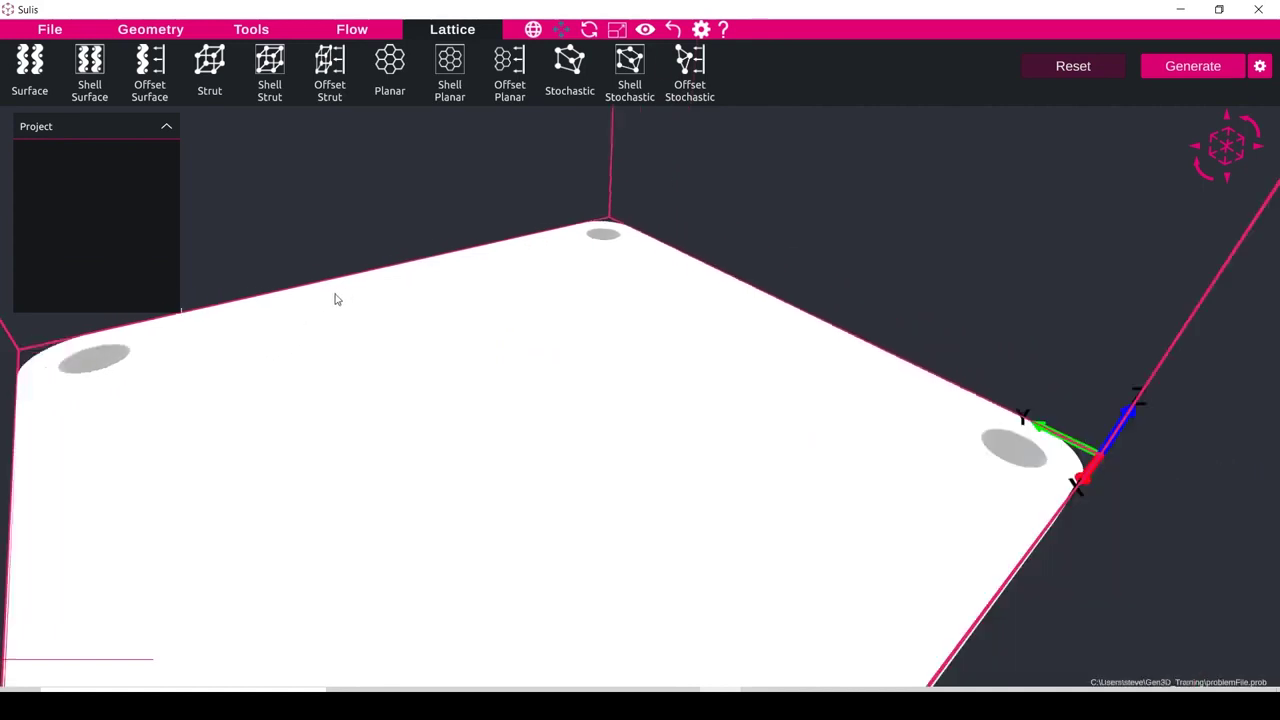
{"action": "scroll", "coordinate": [440, 423], "scroll_direction": "down", "scroll_amount": 3}
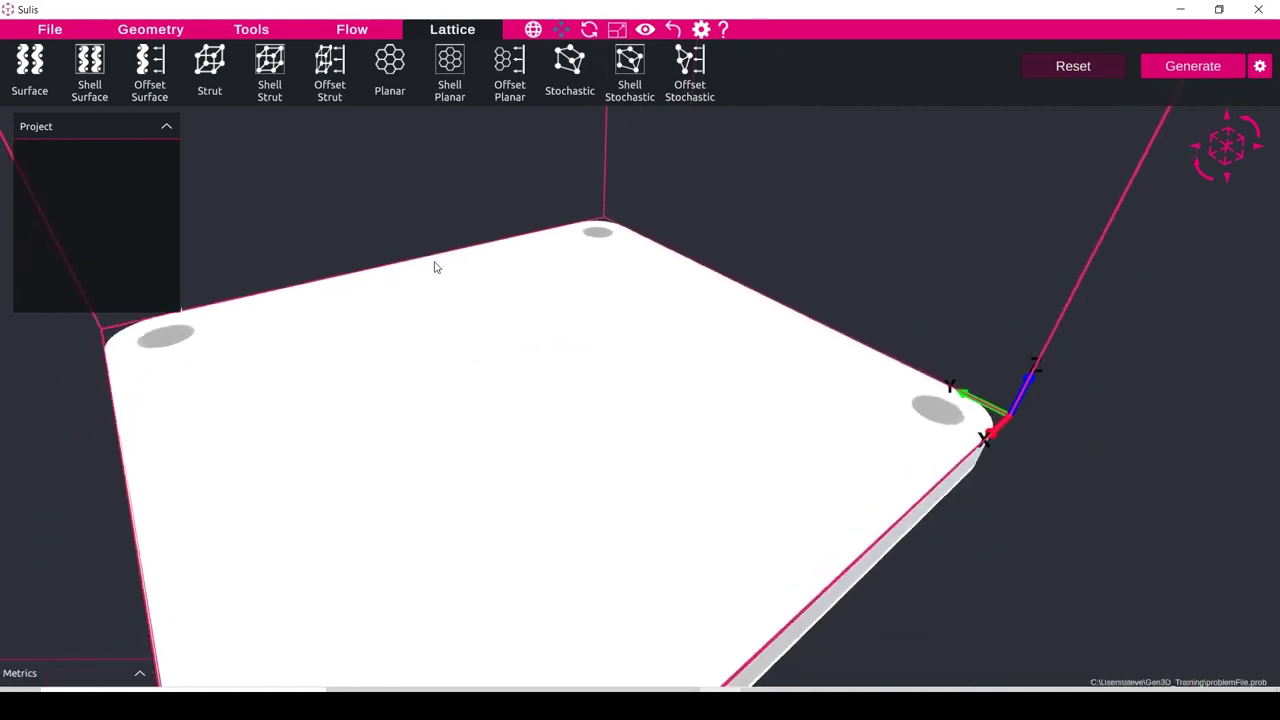
{"action": "left_click", "coordinate": [168, 32]}
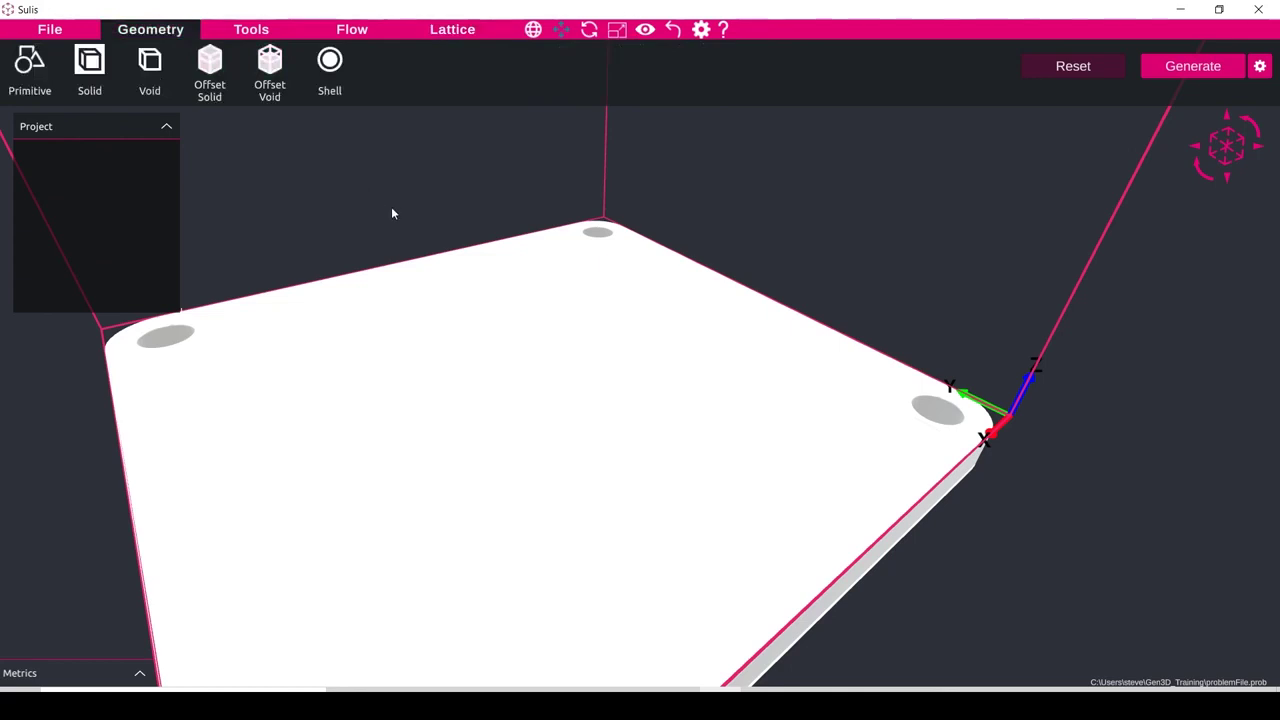
Step: Create a 50 × 50 × 50 mm primitive cube and select it
{"action": "left_click", "coordinate": [27, 64]}
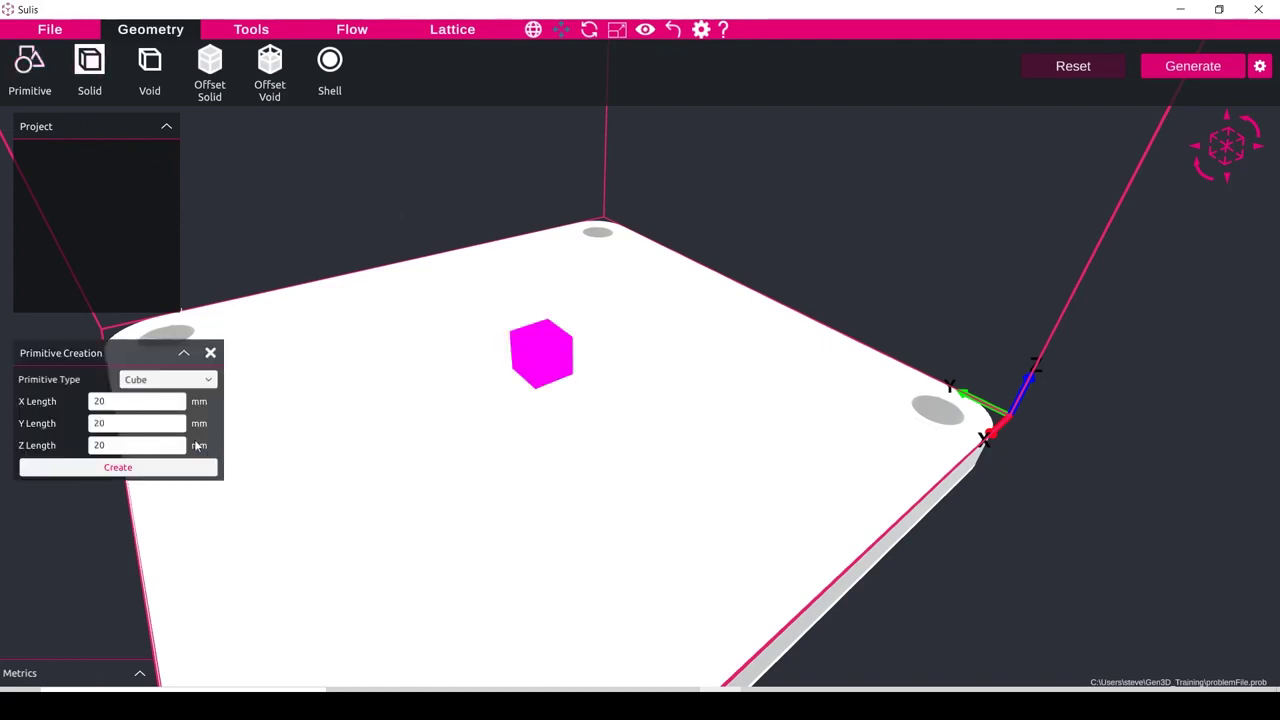
{"action": "double_click", "coordinate": [161, 409]}
{"action": "type", "text": "50"}
{"action": "key", "text": "Tab"}
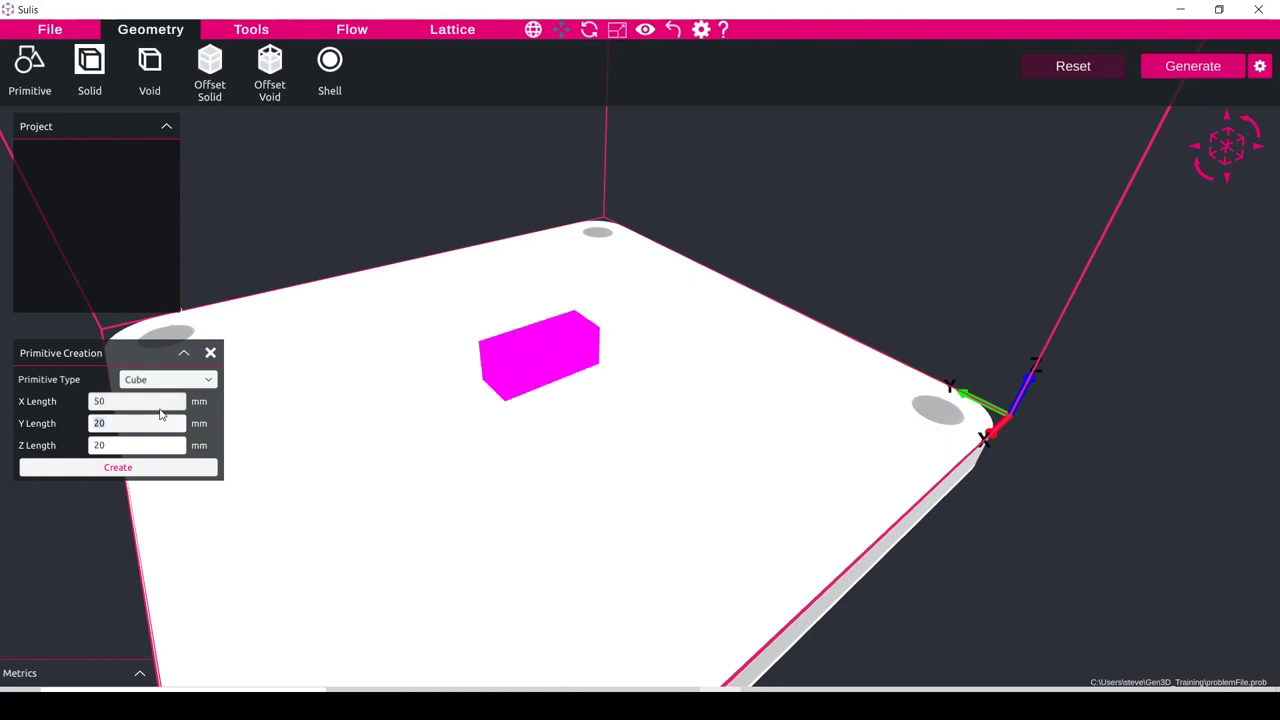
{"action": "type", "text": "50"}
{"action": "key", "text": "Tab"}
{"action": "type", "text": "50"}
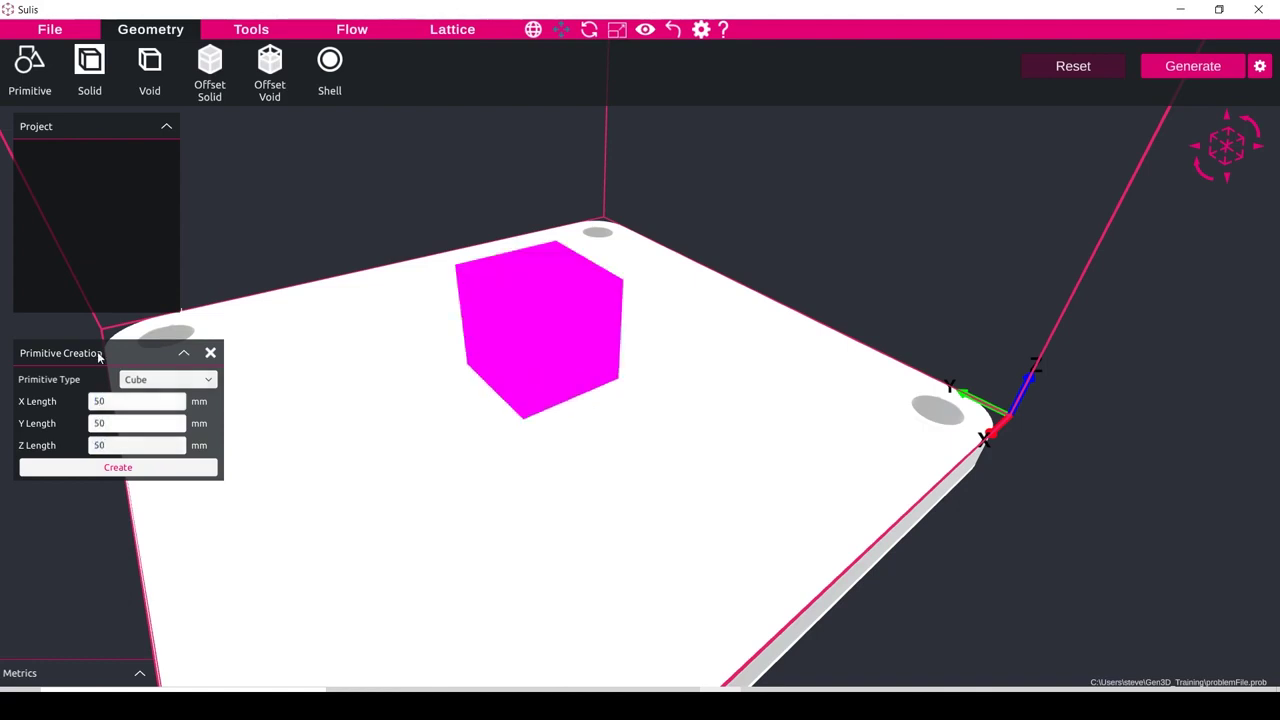
{"action": "left_click_drag", "start_coordinate": [99, 357], "coordinate": [282, 138]}
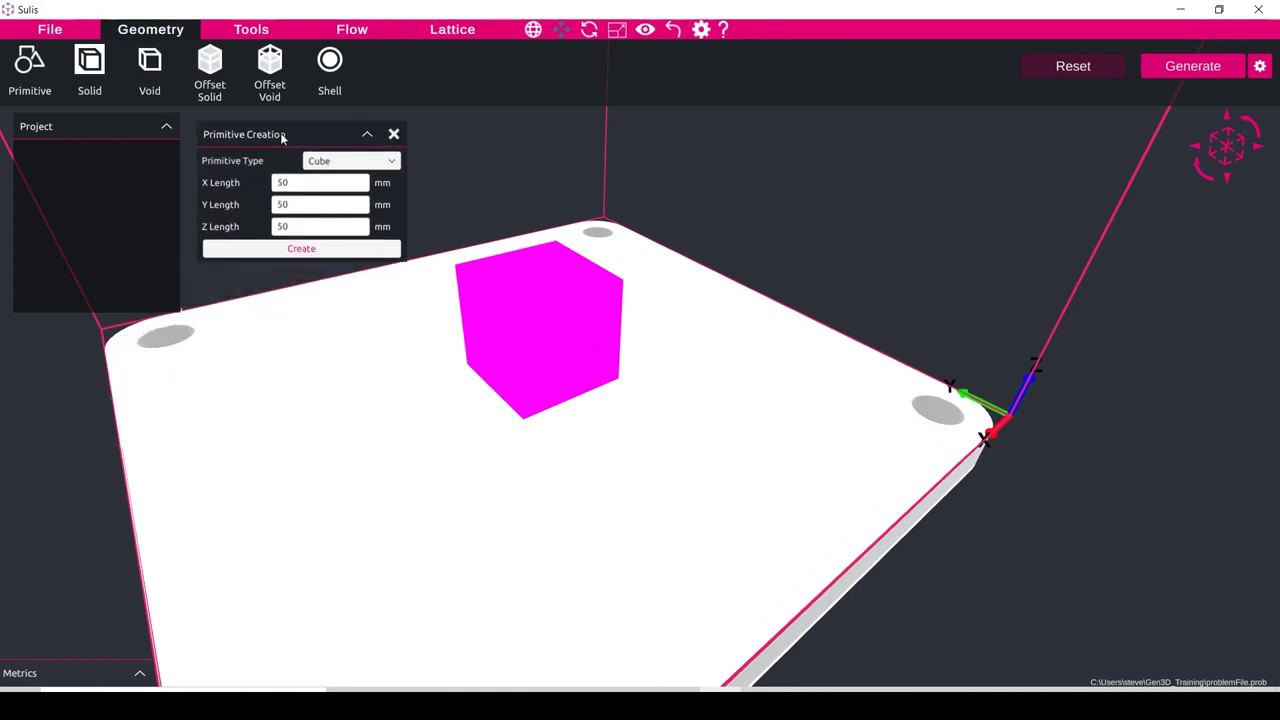
{"action": "left_click", "coordinate": [321, 247]}
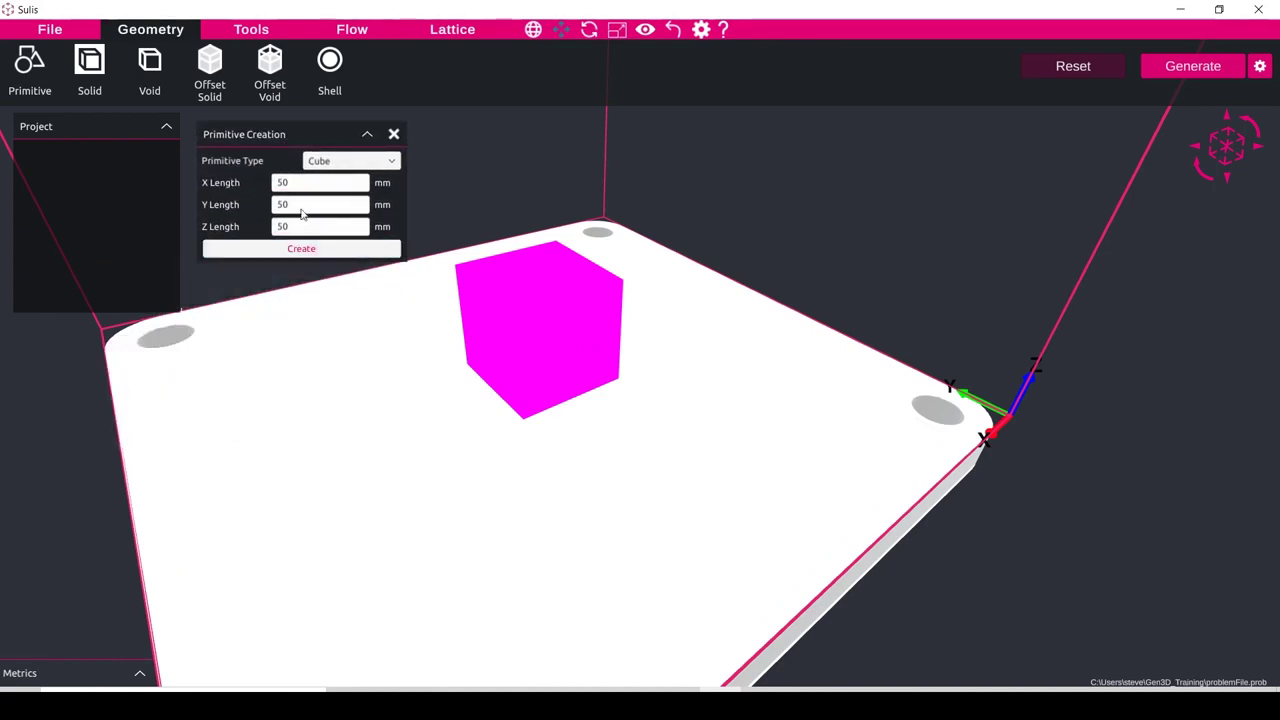
{"action": "left_click", "coordinate": [350, 248]}
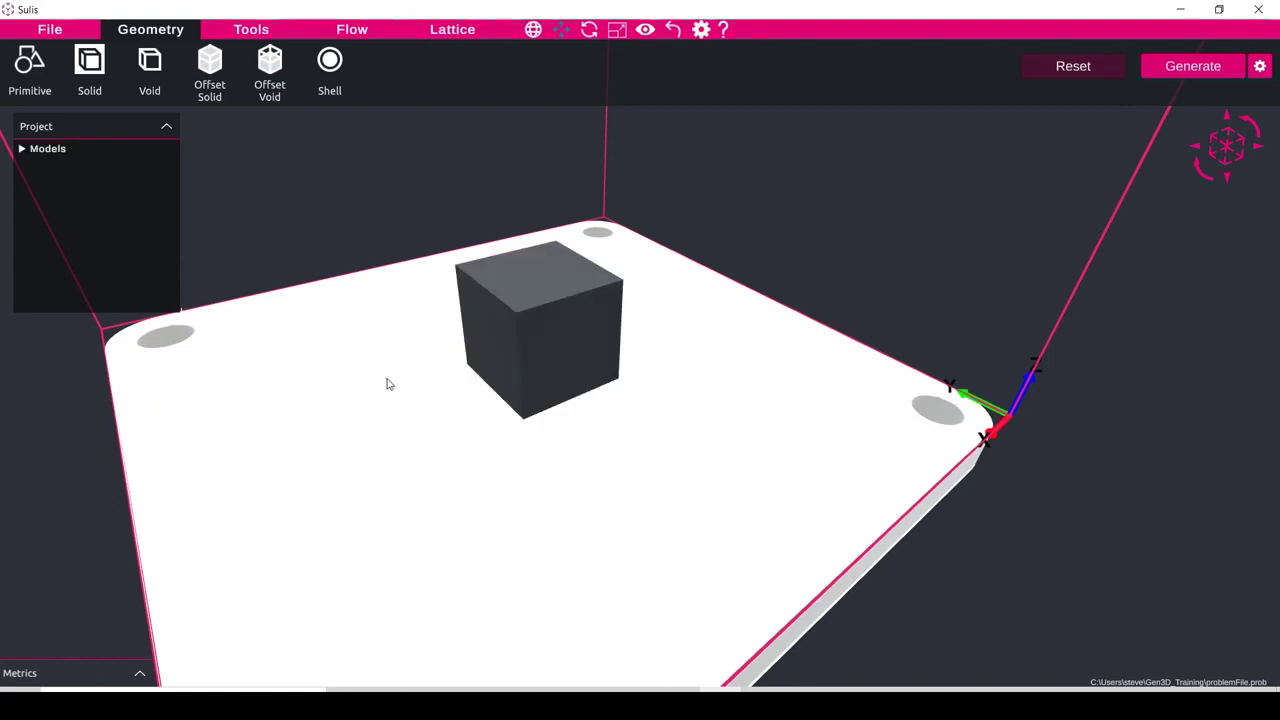
{"action": "left_click", "coordinate": [523, 338]}
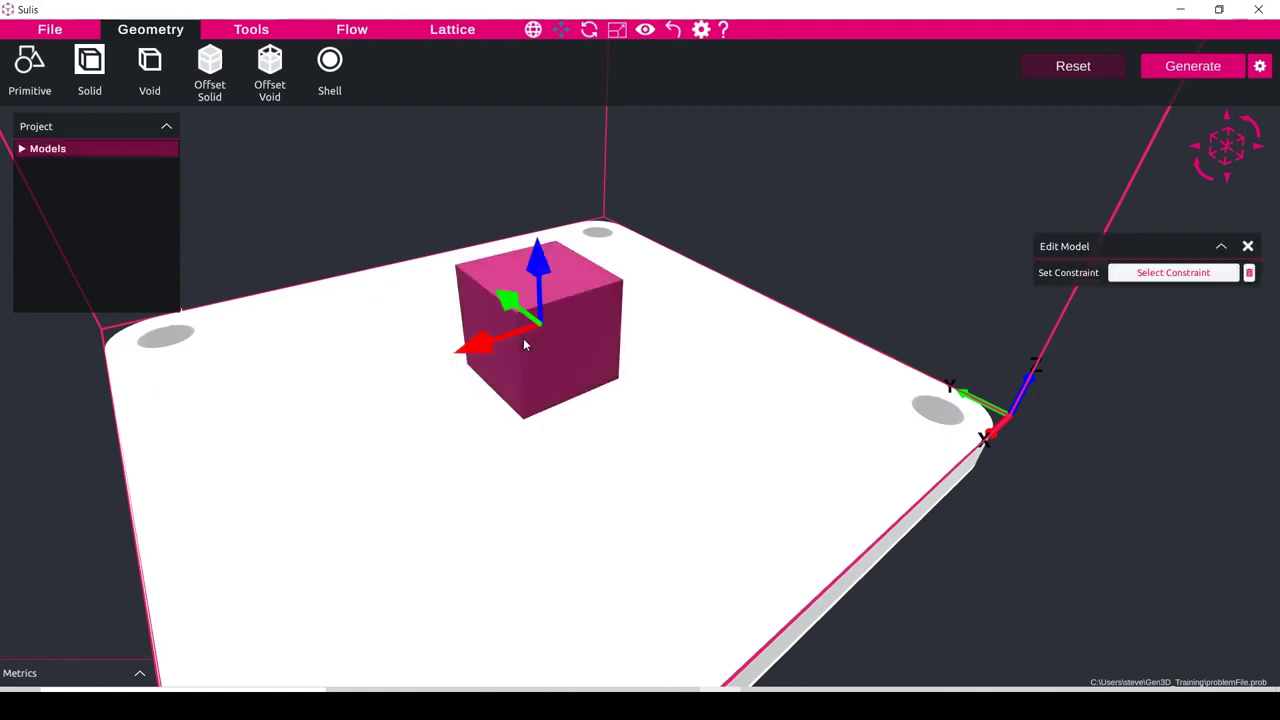
Step: Apply a Gyroid surface lattice with 12.5 mm cells and 0.5 density to the cube
{"action": "left_click", "coordinate": [459, 33]}
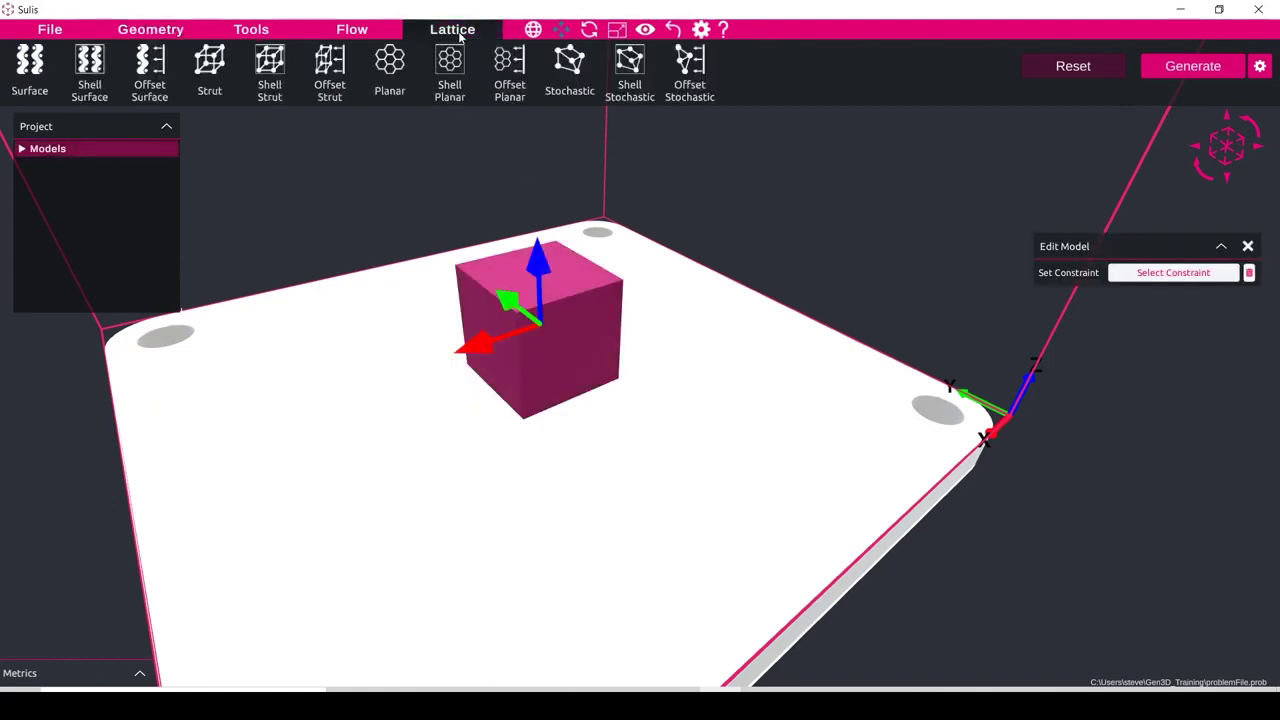
{"action": "left_click", "coordinate": [30, 64]}
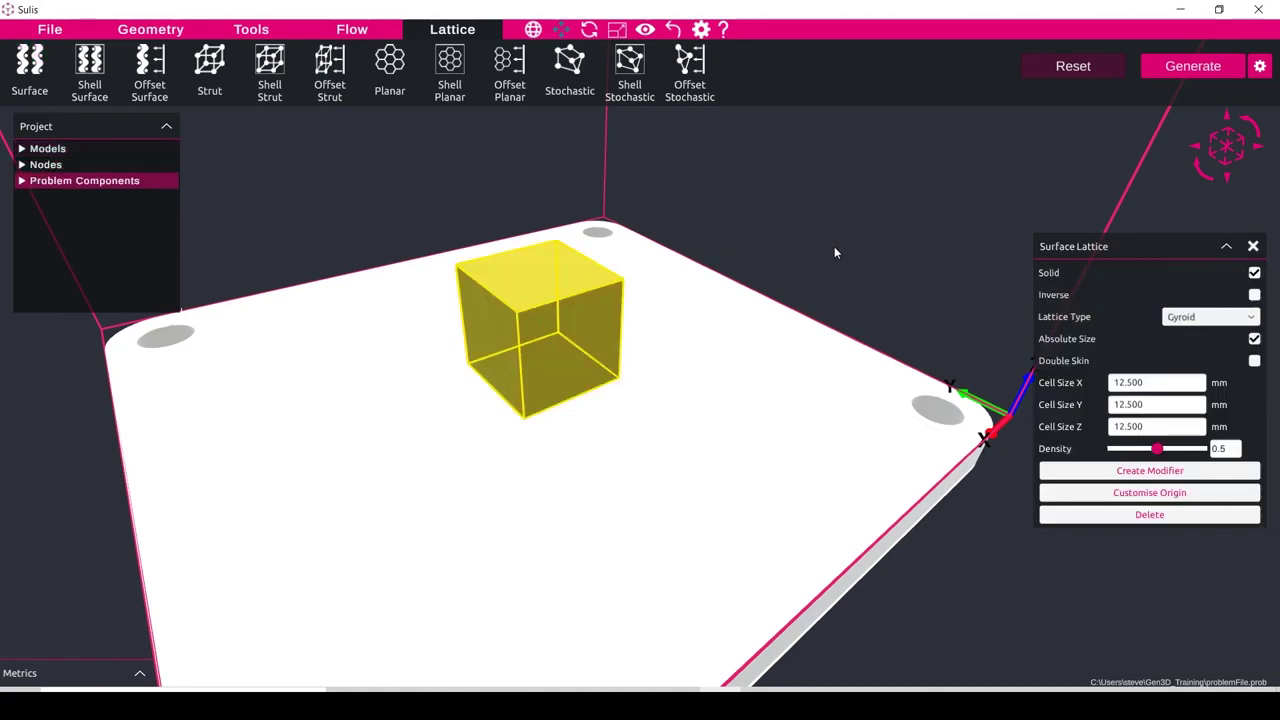
{"action": "left_click_drag", "start_coordinate": [1064, 245], "coordinate": [819, 156]}
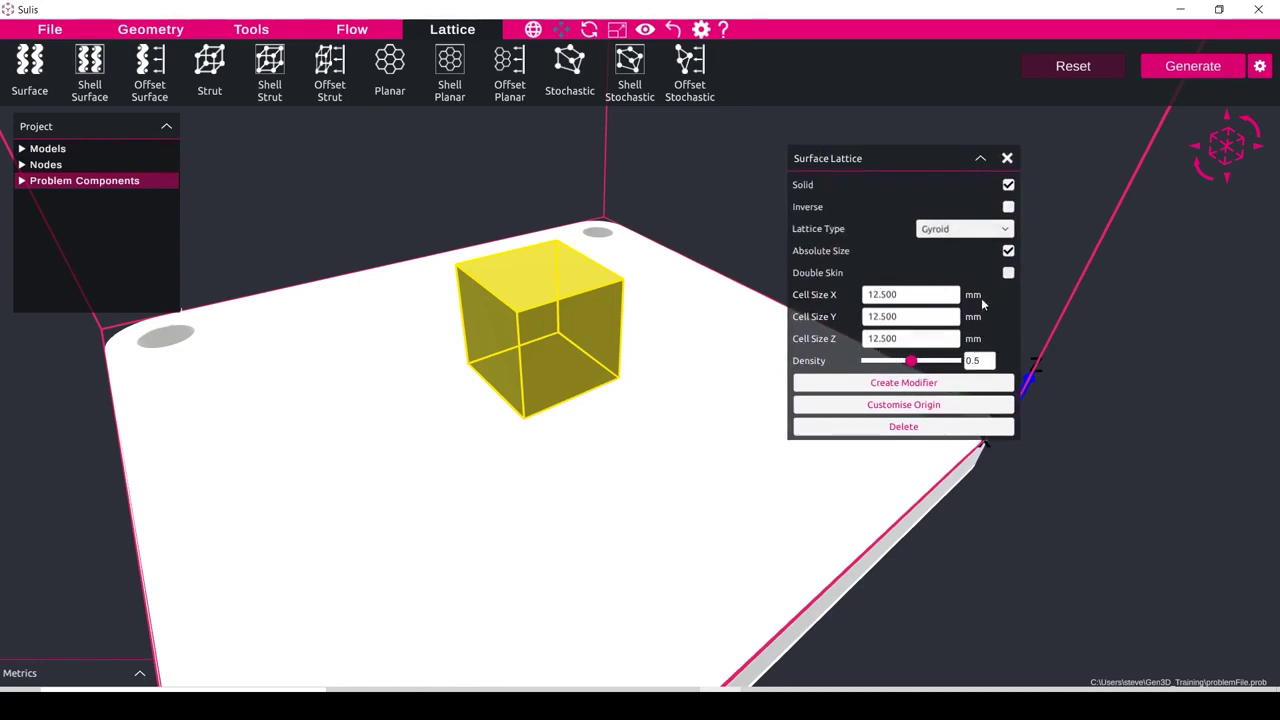
Step: Generate the cube's gyroid lattice at 0.3 mm resolution, producing a teal lattice volume
{"action": "left_click", "coordinate": [1220, 68]}
{"action": "left_click_drag", "start_coordinate": [289, 146], "coordinate": [115, 366]}
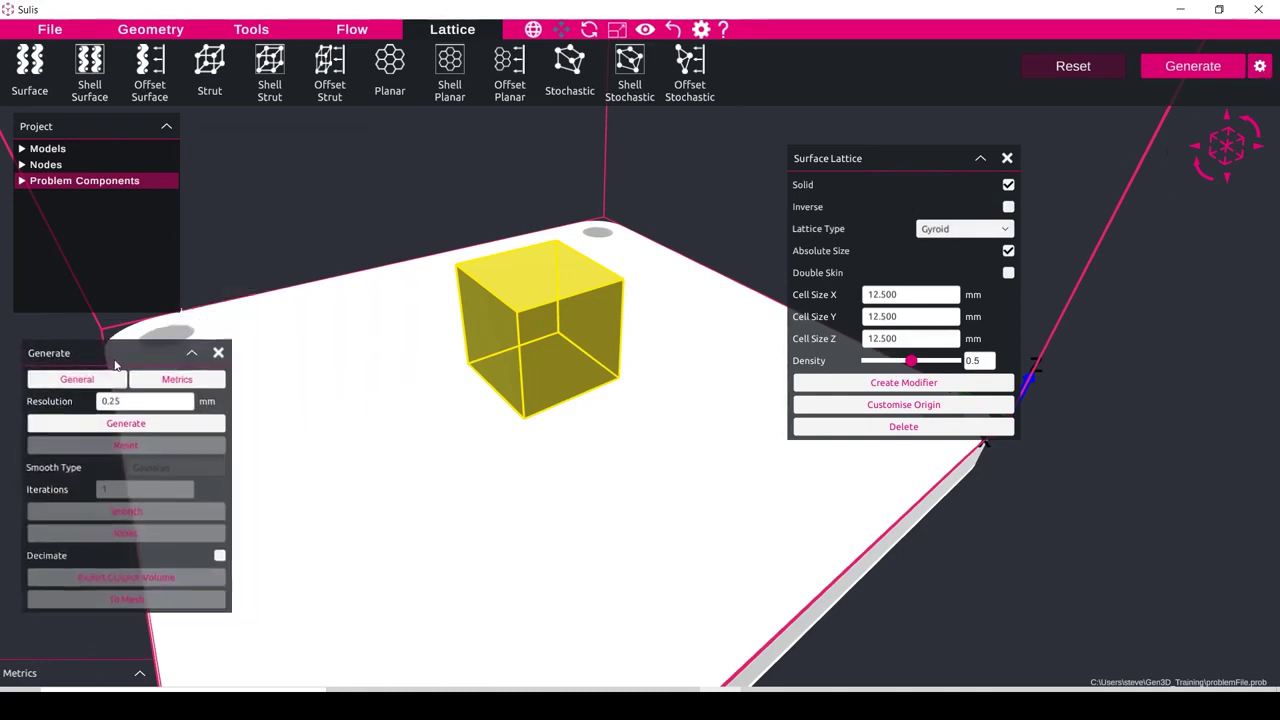
{"action": "double_click", "coordinate": [128, 401]}
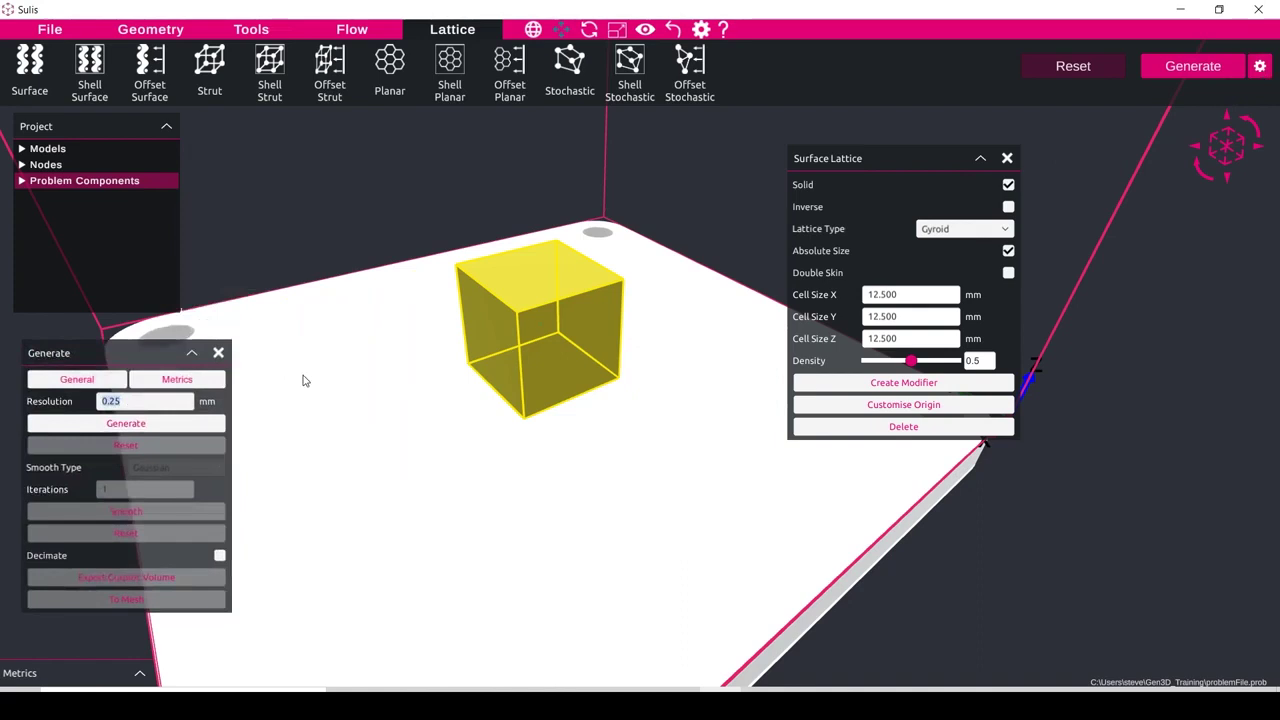
{"action": "type", "text": "0"}
{"action": "left_click", "coordinate": [212, 424]}
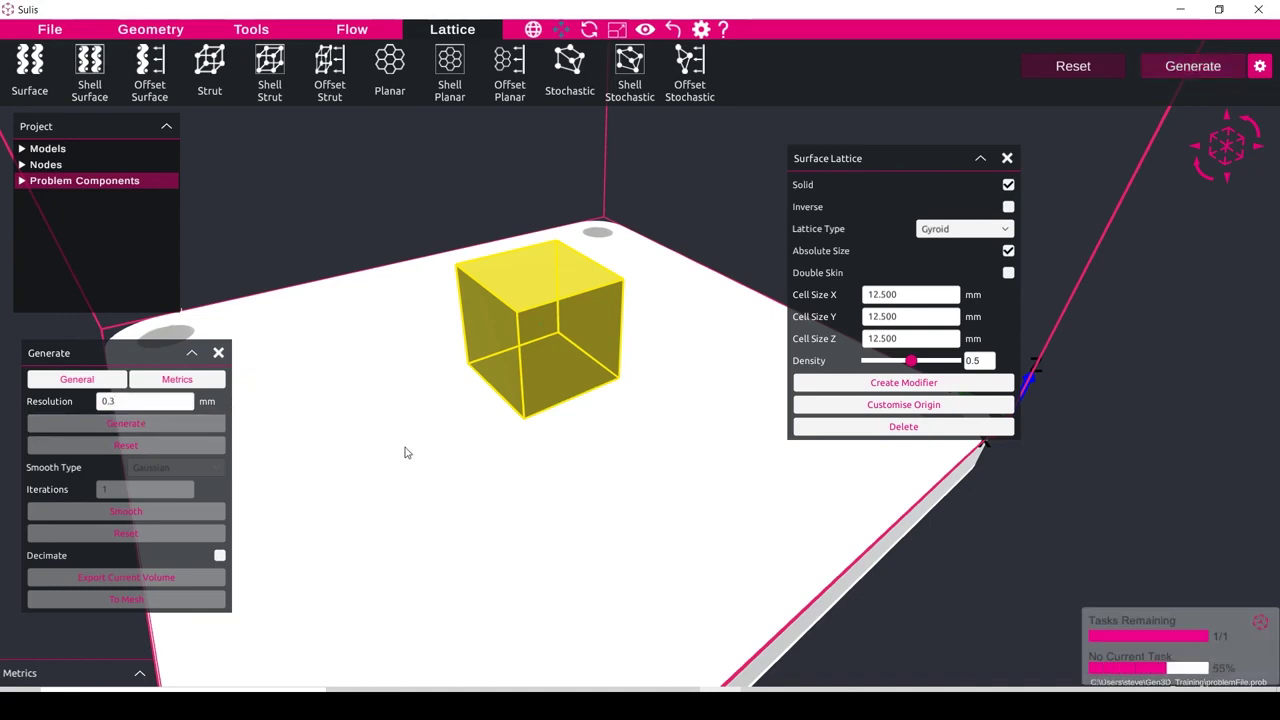
{"action": "left_click", "coordinate": [502, 462]}
{"action": "scroll", "coordinate": [564, 281], "scroll_direction": "up", "scroll_amount": 3}
{"action": "scroll", "coordinate": [564, 281], "scroll_direction": "up", "scroll_amount": 5}
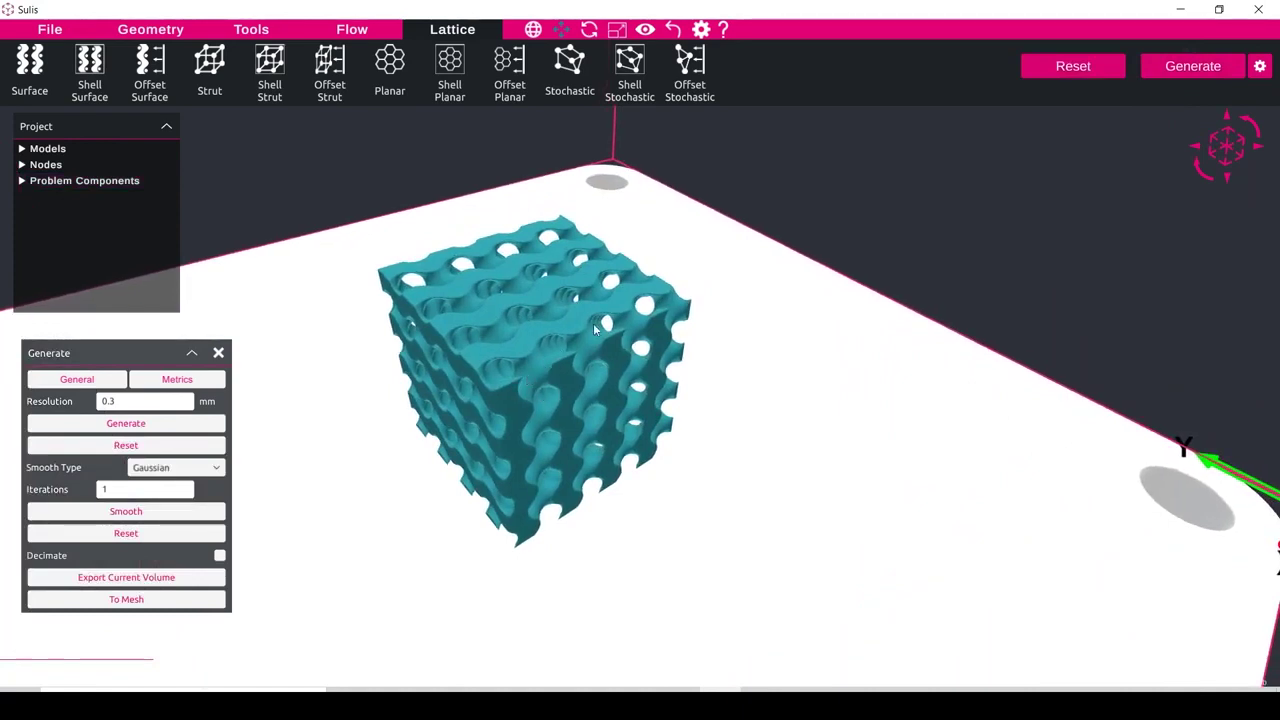
Step: Review the surface lattice settings, then reset the generated gyroid, leaving plain Cube-18
{"action": "left_click", "coordinate": [21, 182]}
{"action": "left_click", "coordinate": [519, 280]}
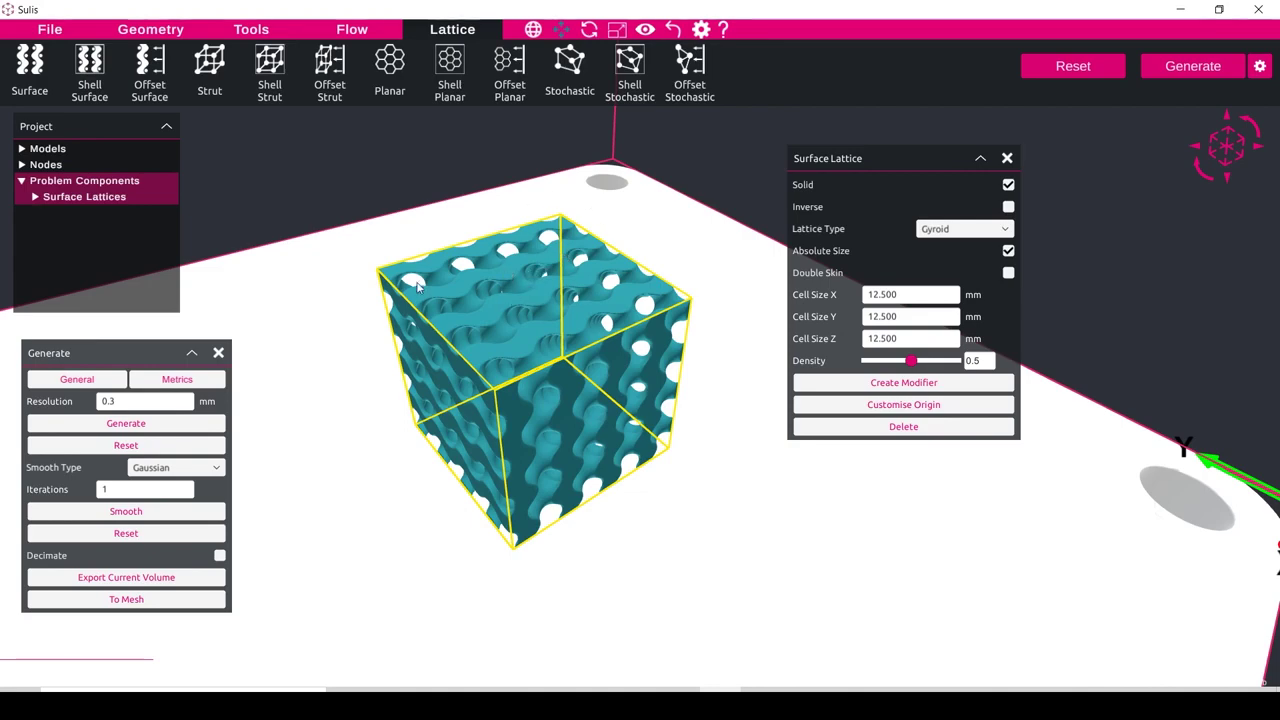
{"action": "left_click_drag", "start_coordinate": [506, 272], "coordinate": [560, 290]}
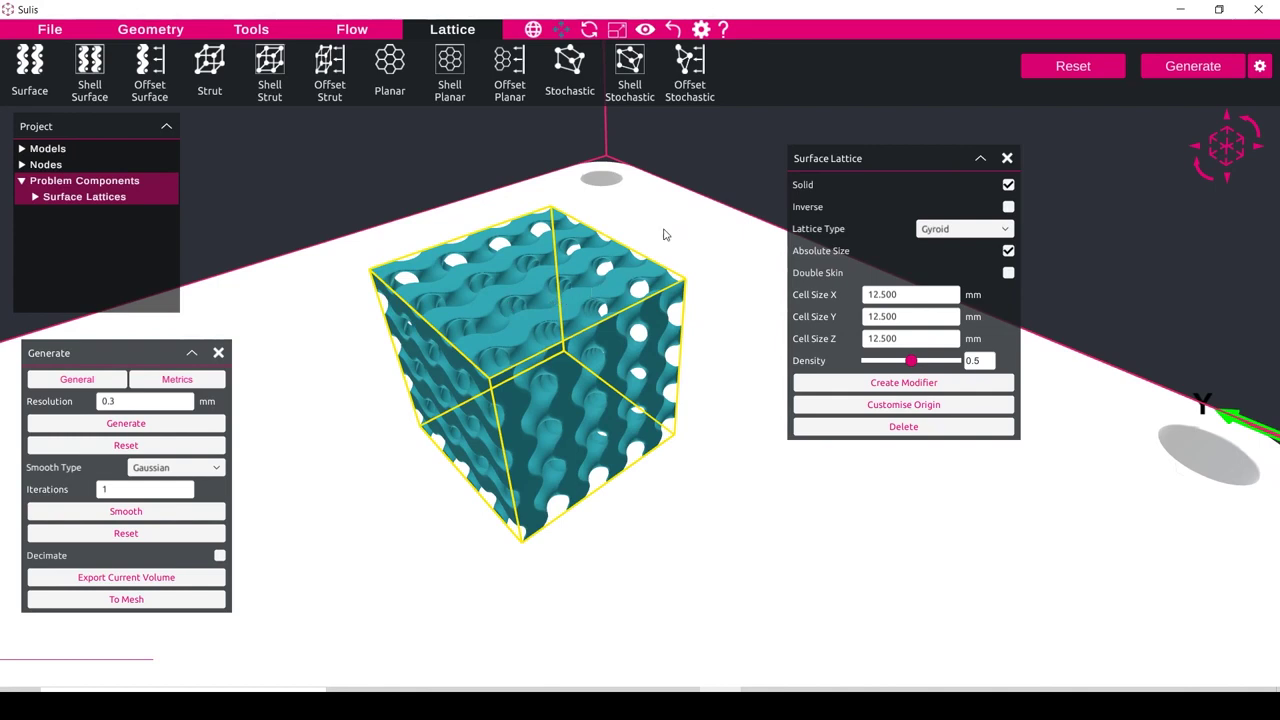
{"action": "left_click", "coordinate": [713, 210]}
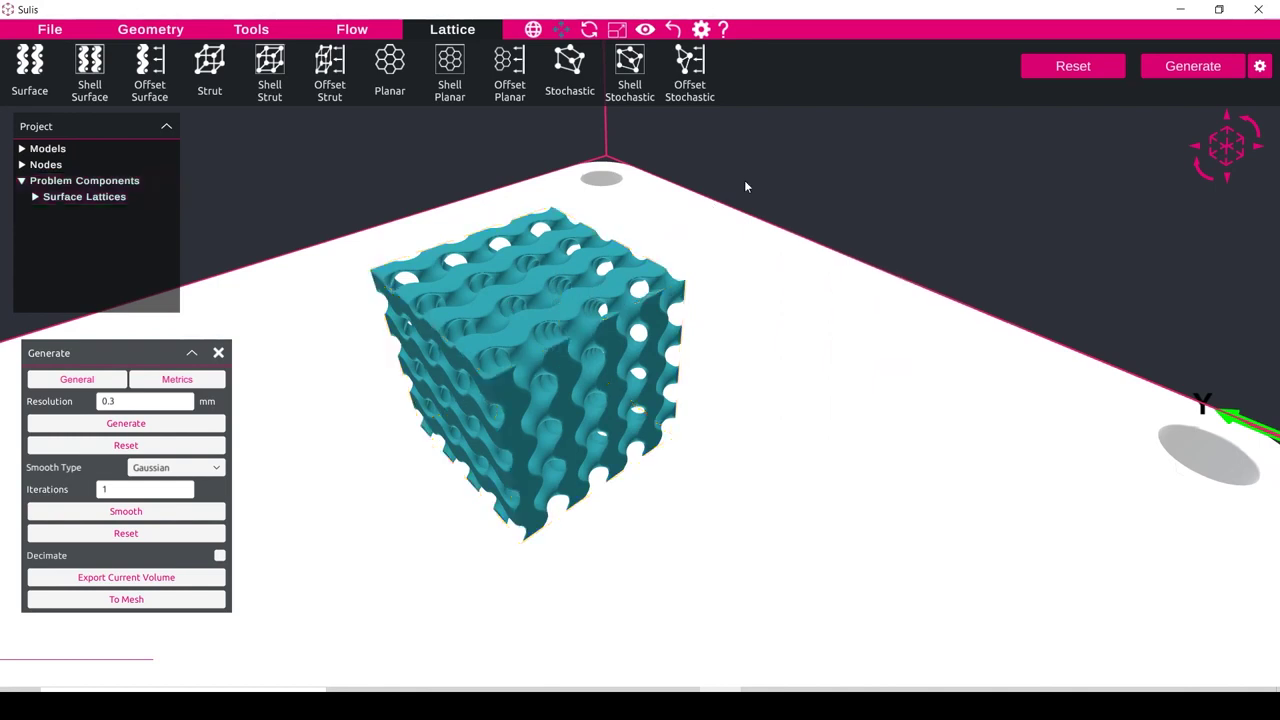
{"action": "left_click", "coordinate": [1048, 71]}
{"action": "left_click", "coordinate": [22, 149]}
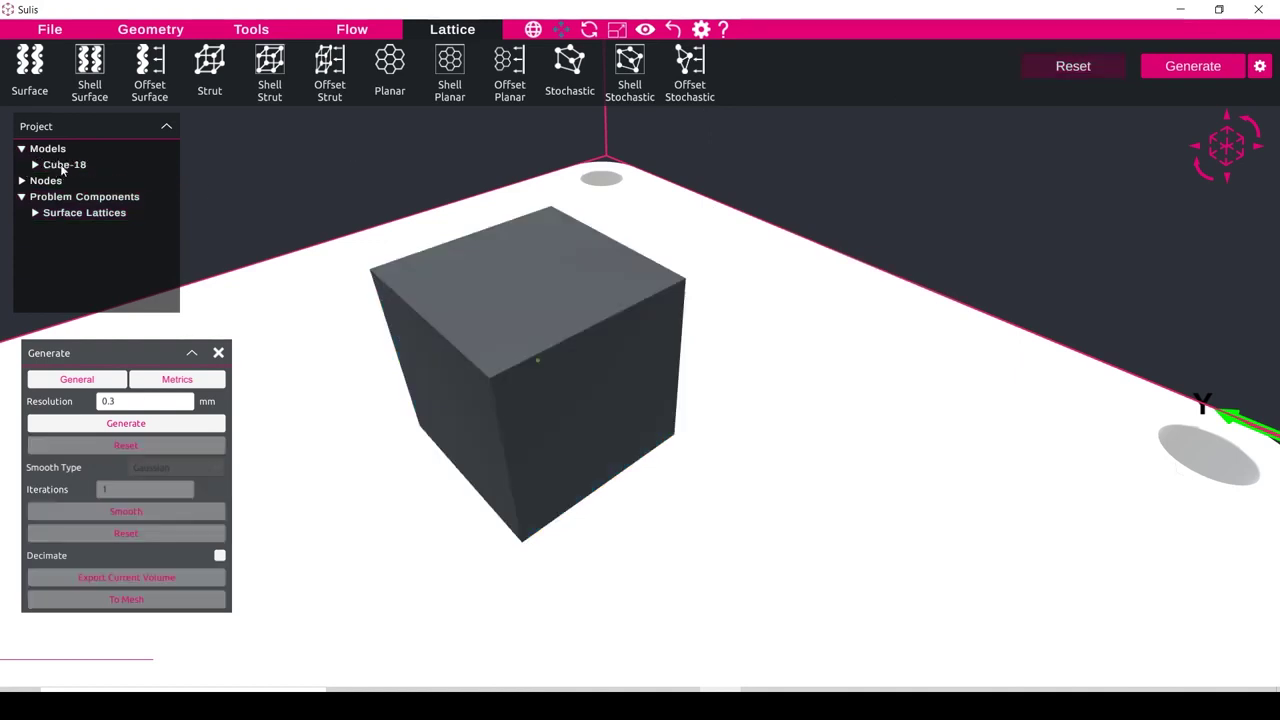
Step: Duplicate Cube-18 as Cube-19, adding a second Gyroid surface lattice to the project
{"action": "left_click", "coordinate": [62, 166]}
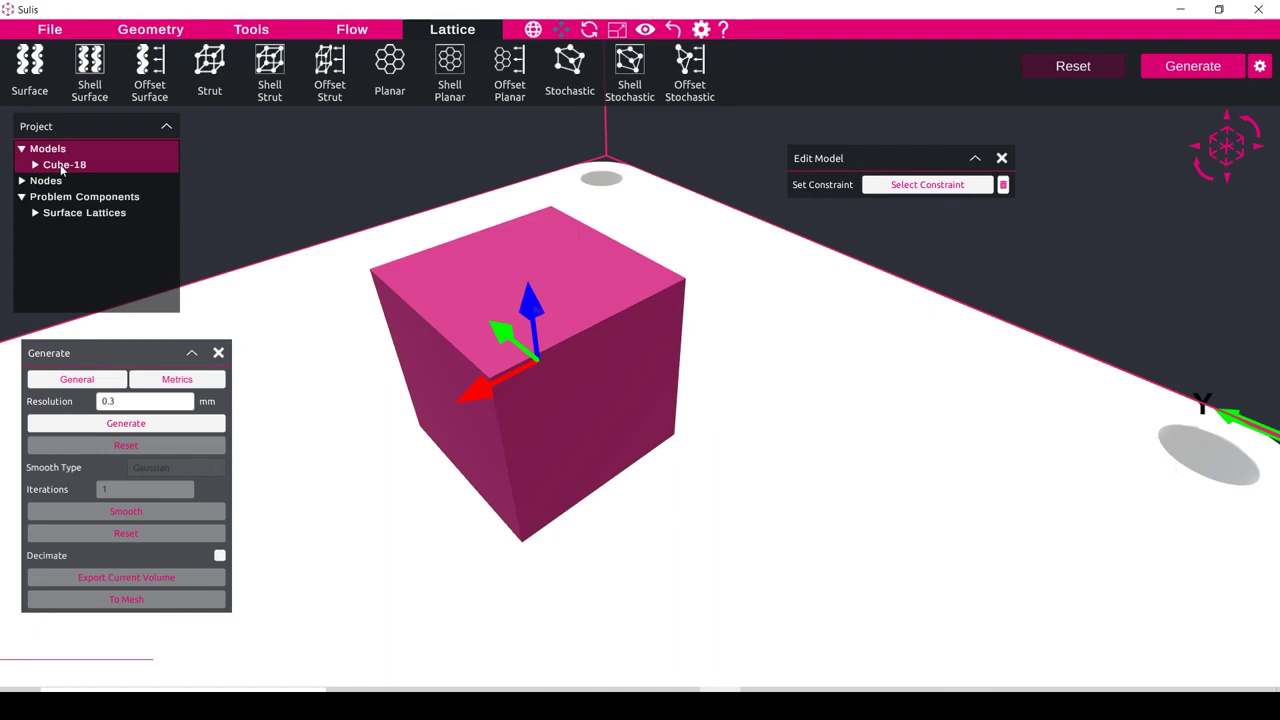
{"action": "key", "text": "ctrl+d"}
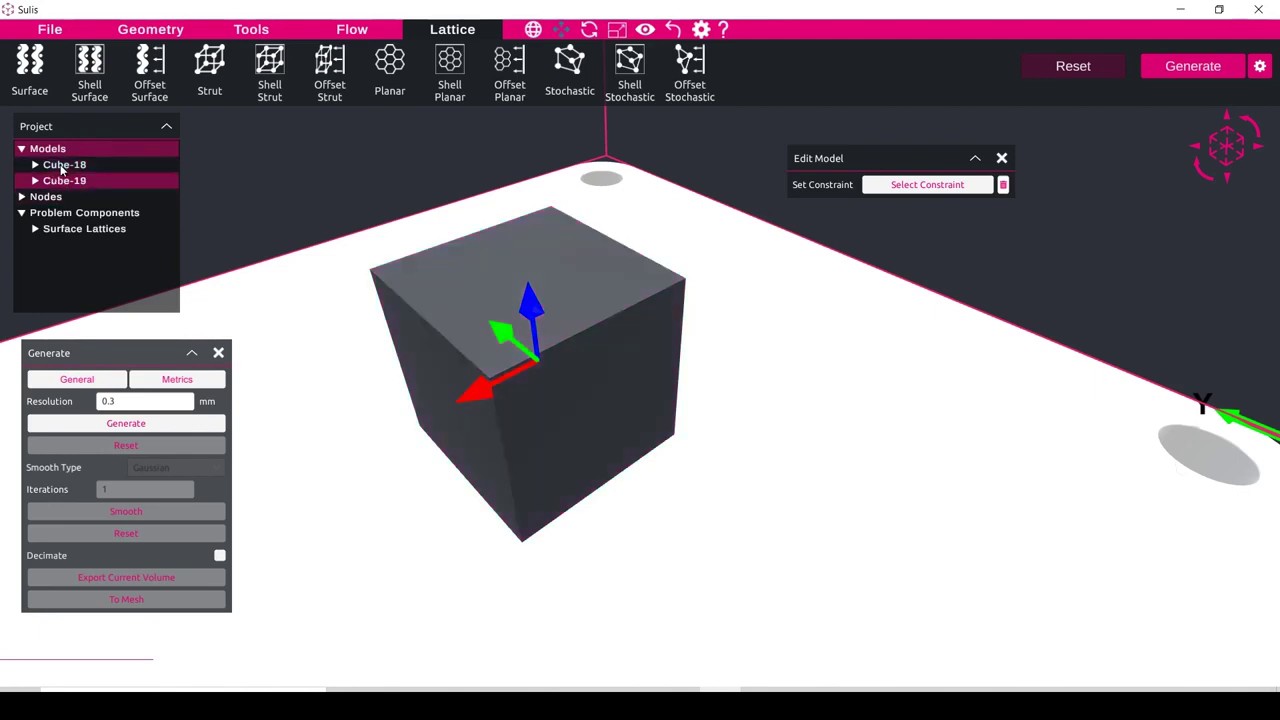
{"action": "left_click", "coordinate": [233, 179]}
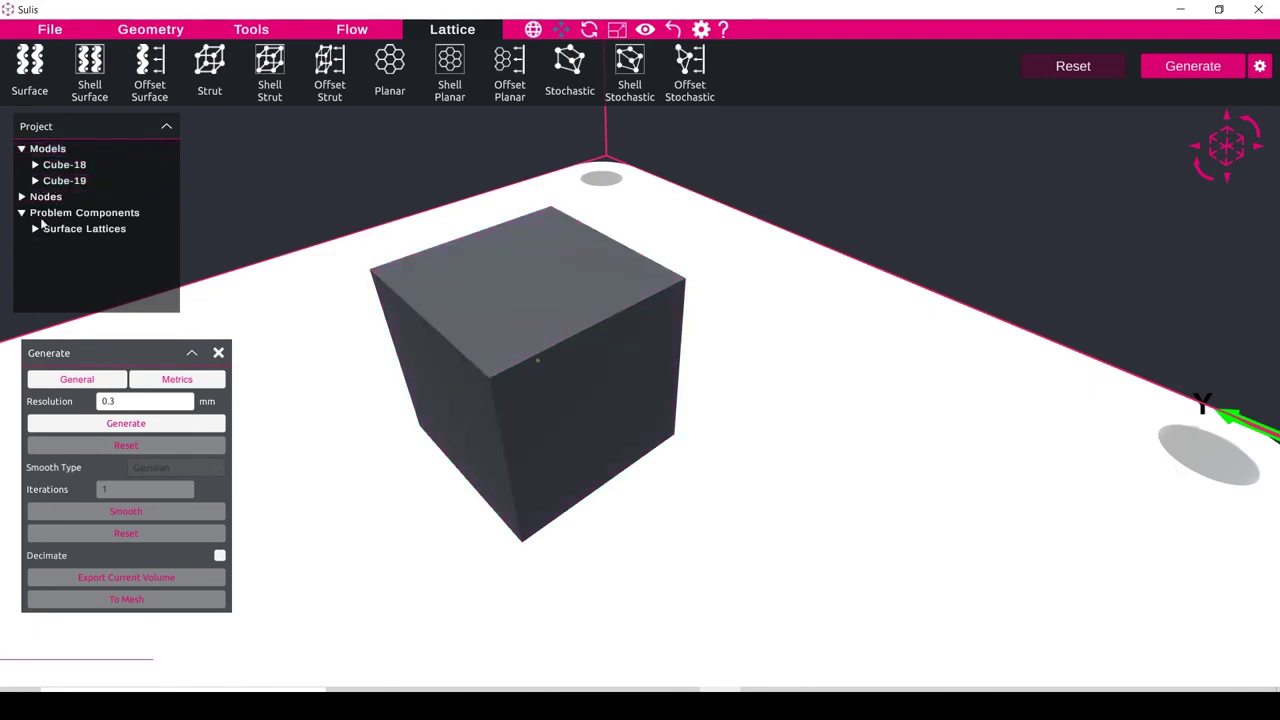
{"action": "left_click", "coordinate": [35, 228]}
{"action": "left_click", "coordinate": [92, 250]}
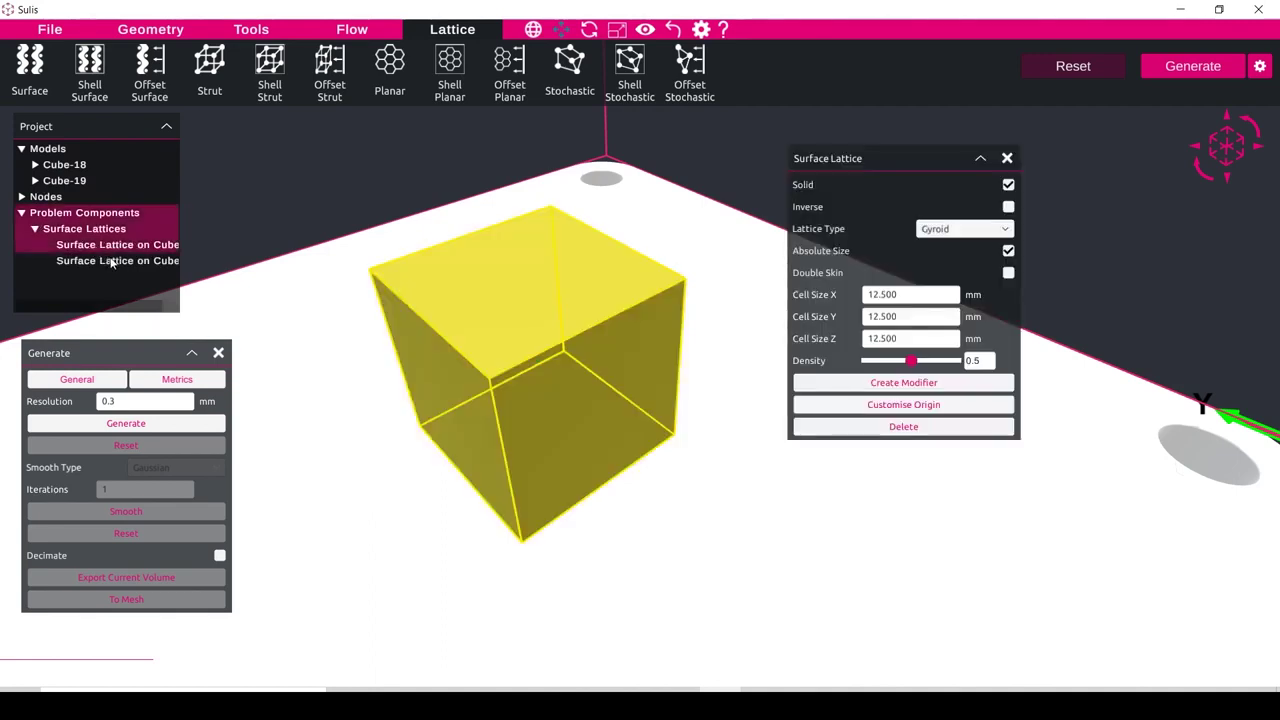
Step: Enable Inverse on the second Gyroid surface lattice and generate the volume
{"action": "left_click", "coordinate": [170, 261]}
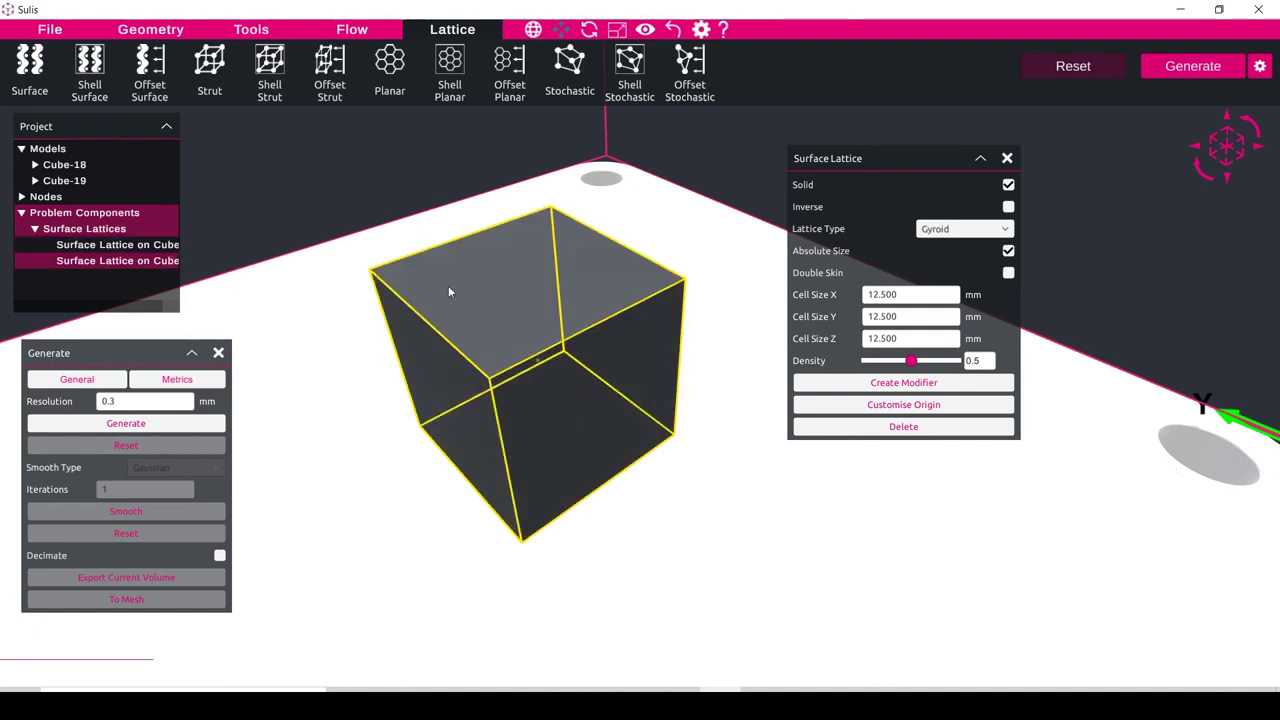
{"action": "left_click", "coordinate": [1008, 207]}
{"action": "left_click", "coordinate": [166, 426]}
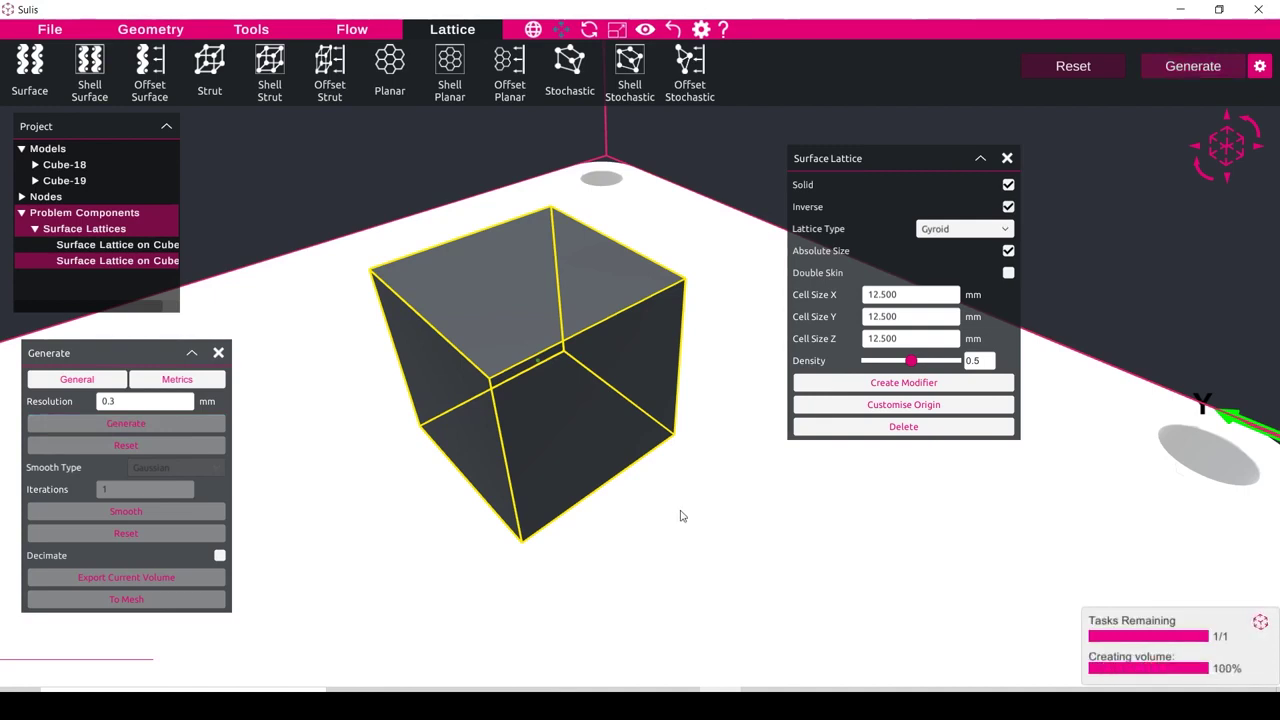
Step: Inspect the solid teal generated cube, then bring up the first gyroid lattice's settings
{"action": "left_click", "coordinate": [646, 534]}
{"action": "left_click_drag", "start_coordinate": [611, 477], "coordinate": [695, 400]}
{"action": "scroll", "coordinate": [440, 270], "scroll_direction": "up", "scroll_amount": 2}
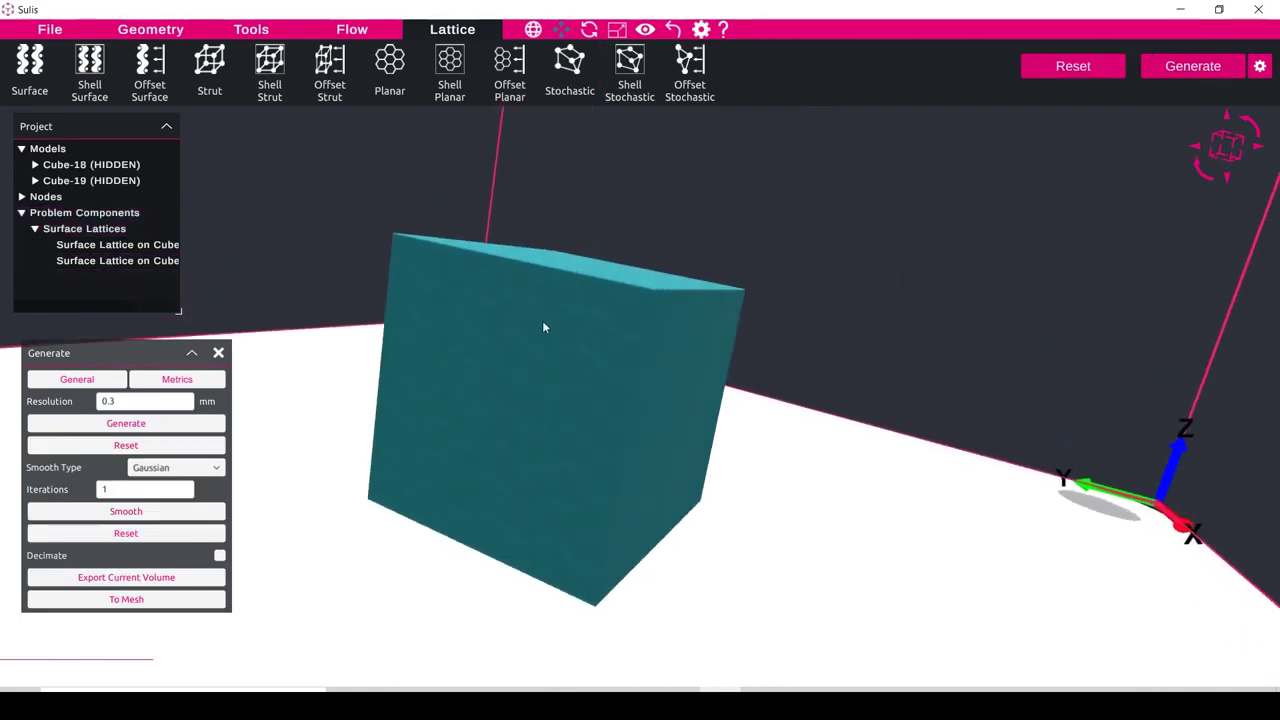
{"action": "left_click_drag", "start_coordinate": [559, 351], "coordinate": [527, 488]}
{"action": "scroll", "coordinate": [529, 363], "scroll_direction": "down", "scroll_amount": 4}
{"action": "scroll", "coordinate": [530, 488], "scroll_direction": "up", "scroll_amount": 4}
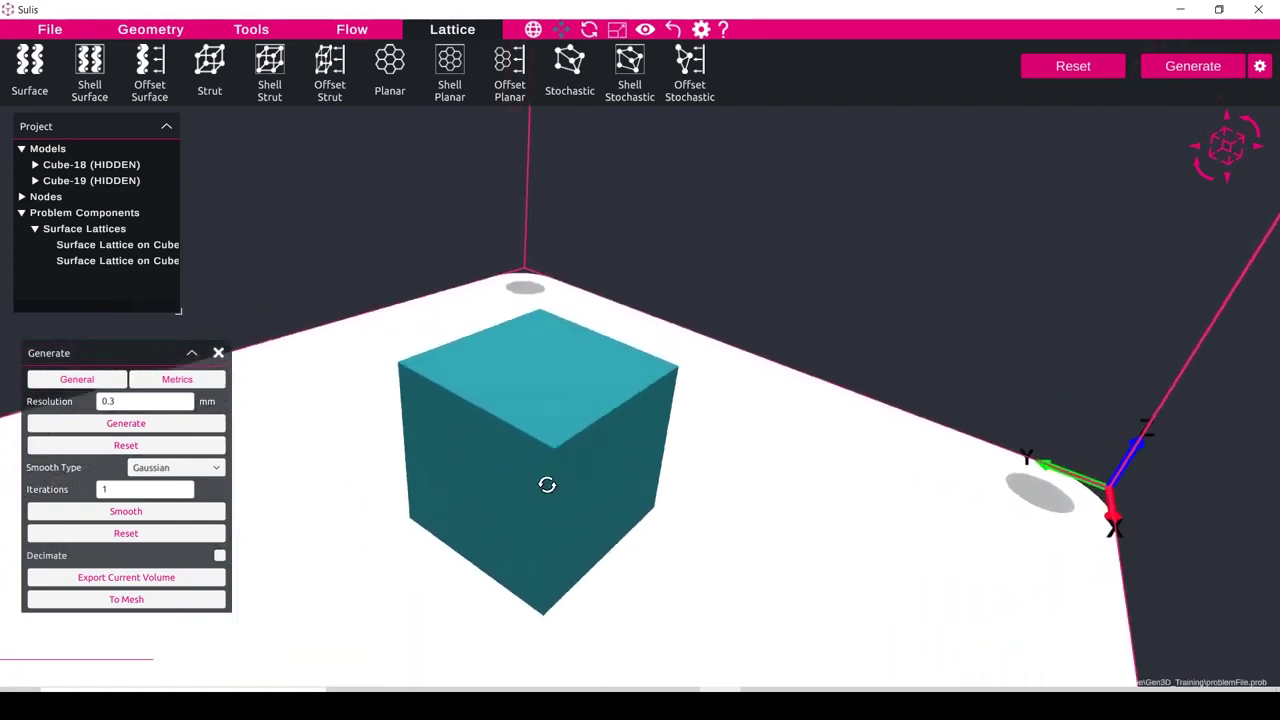
{"action": "scroll", "coordinate": [560, 467], "scroll_direction": "up", "scroll_amount": 2}
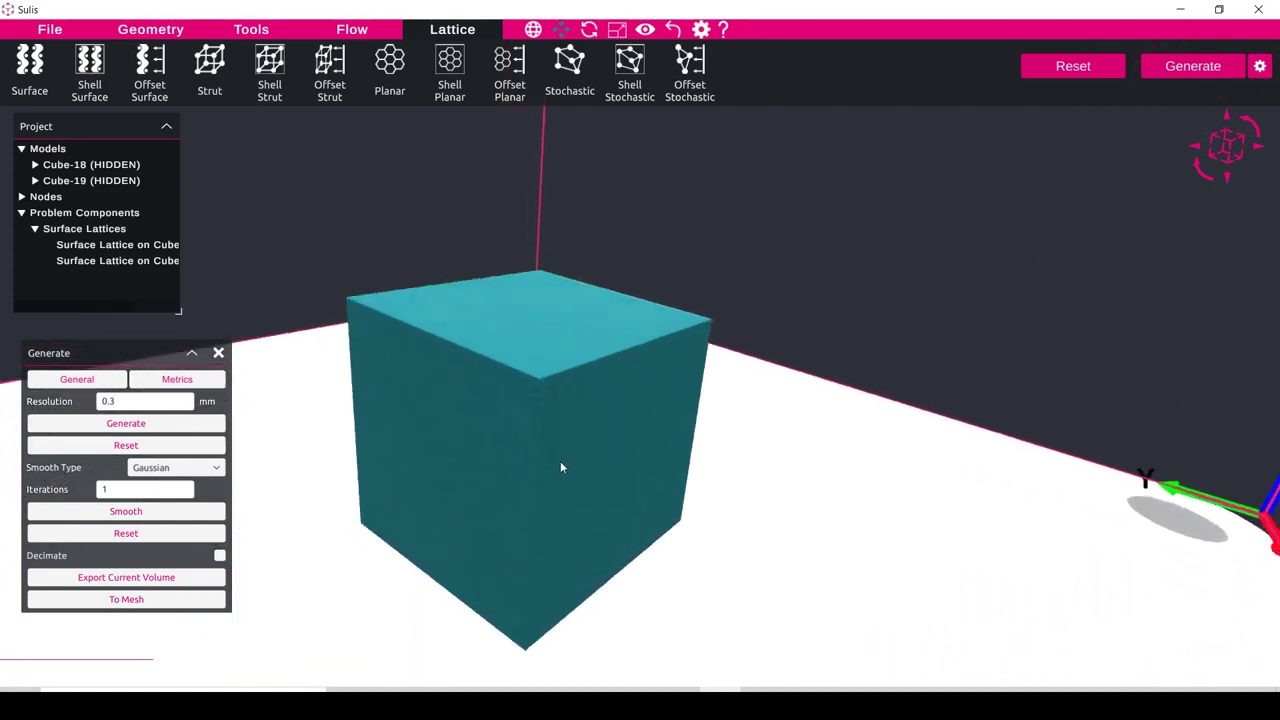
{"action": "left_click", "coordinate": [143, 248]}
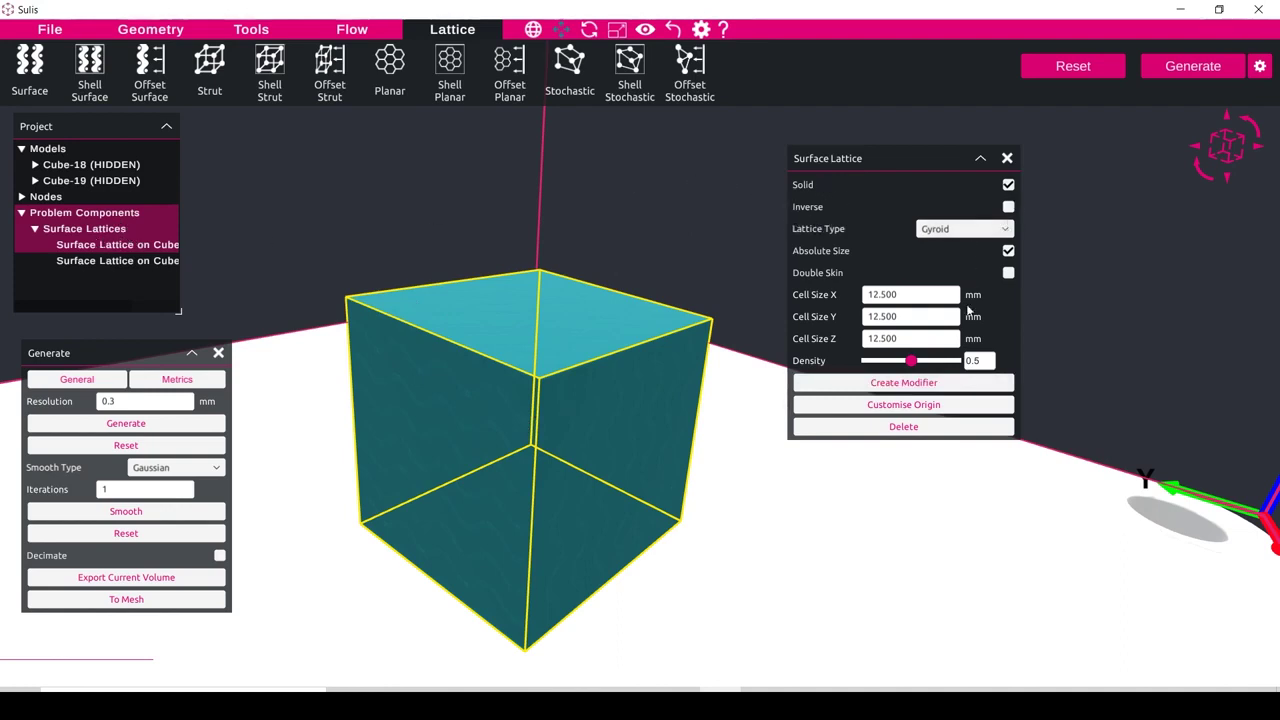
Step: Set the first gyroid lattice's density to 0.2 and the inverted second lattice's to 0.8
{"action": "double_click", "coordinate": [980, 361]}
{"action": "type", "text": "0.2"}
{"action": "left_click", "coordinate": [637, 216]}
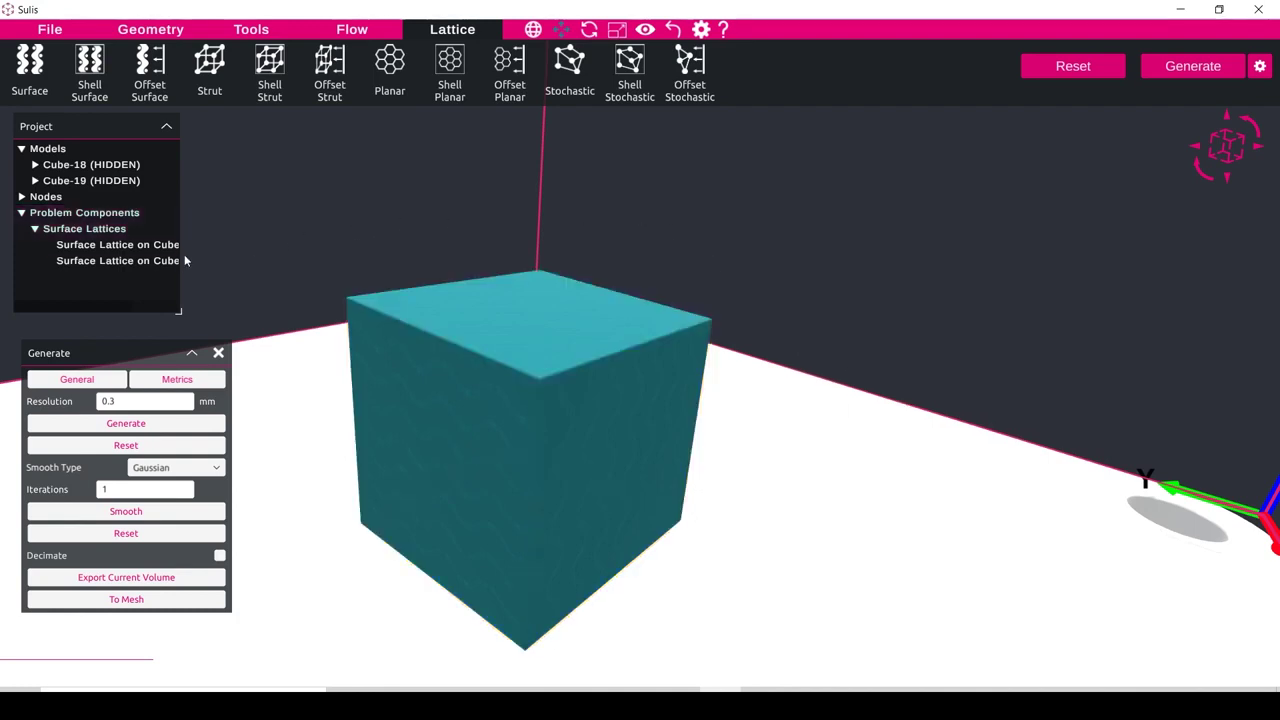
{"action": "left_click", "coordinate": [172, 261]}
{"action": "double_click", "coordinate": [985, 362]}
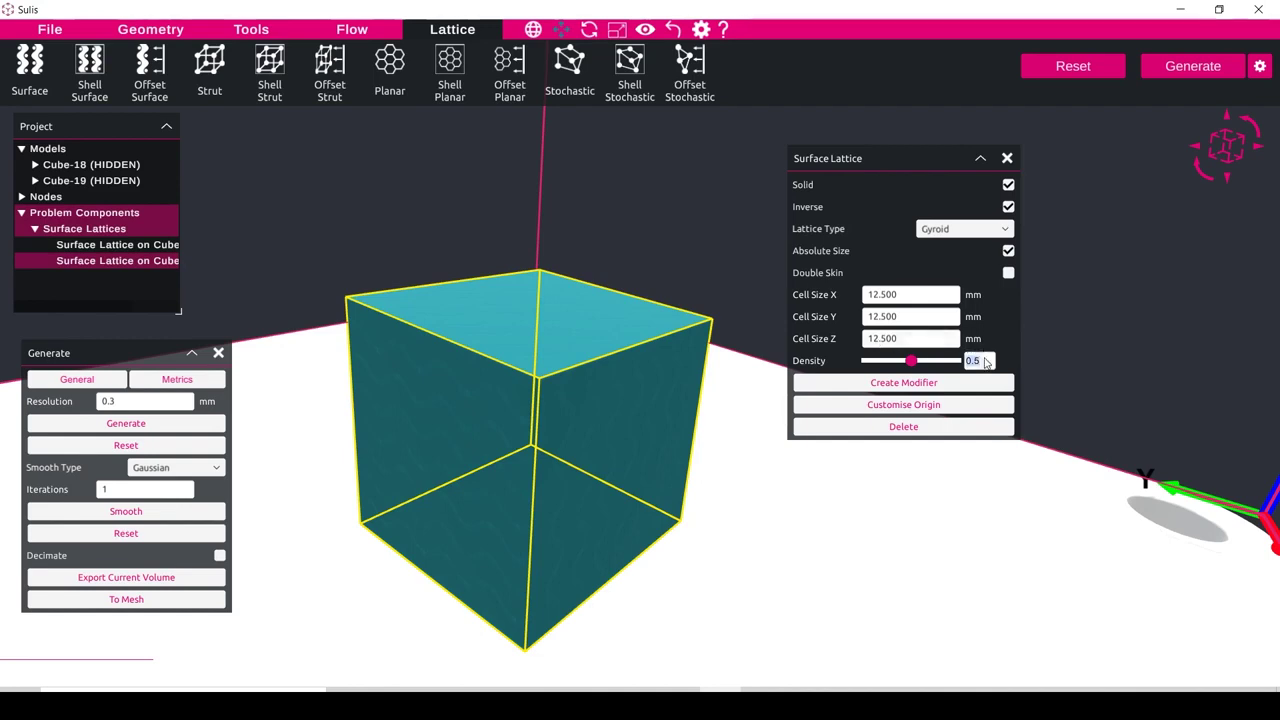
{"action": "type", "text": "0.8"}
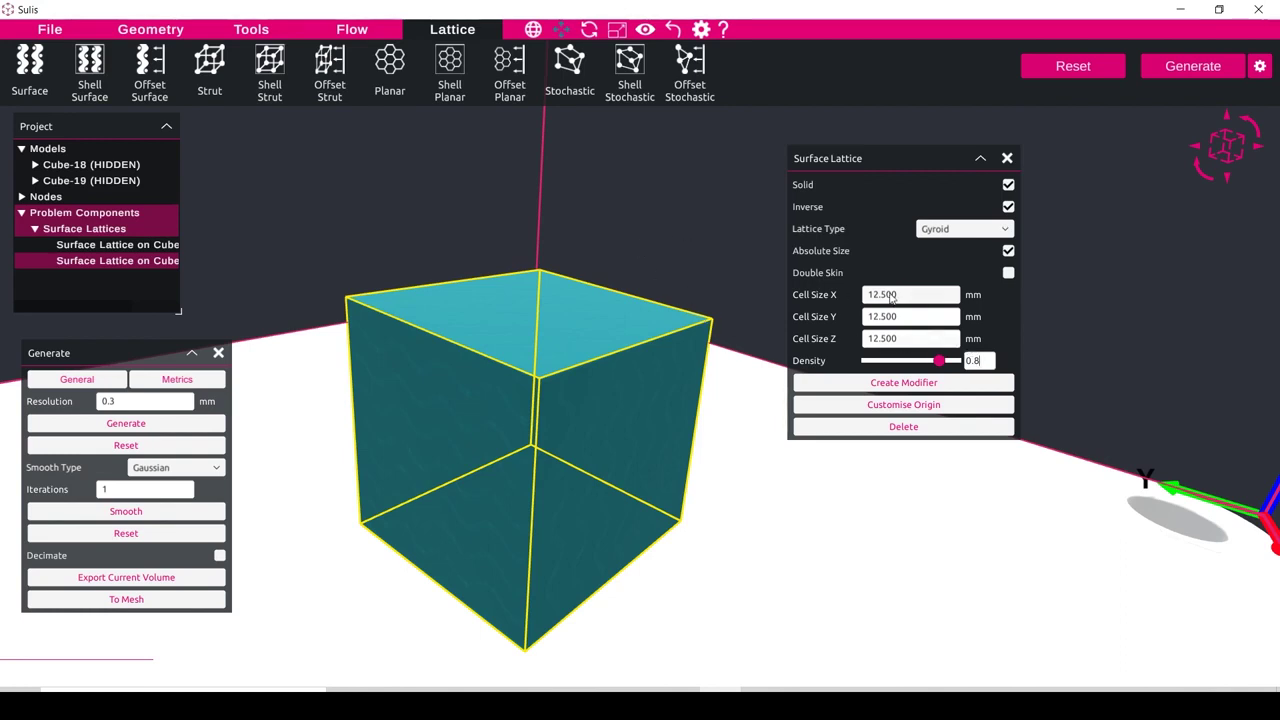
Step: Regenerate the lattice volume with the new 0.2 and 0.8 densities
{"action": "left_click", "coordinate": [532, 252]}
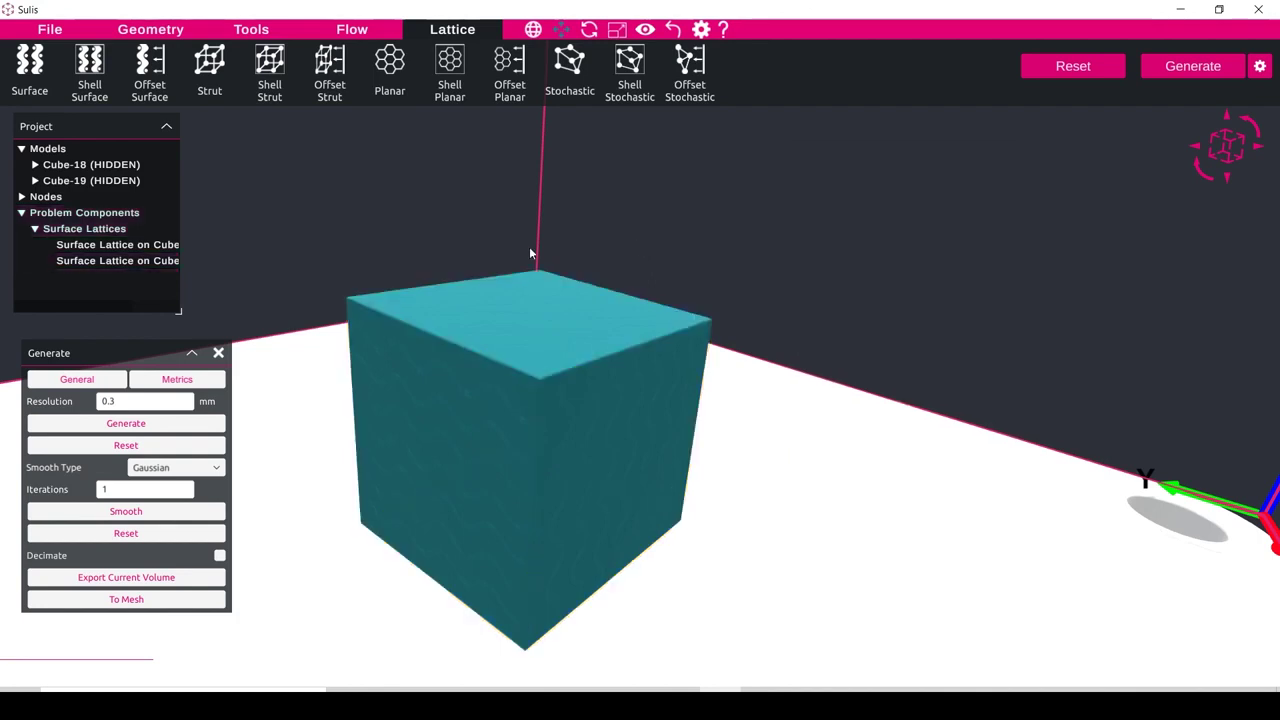
{"action": "left_click", "coordinate": [222, 421]}
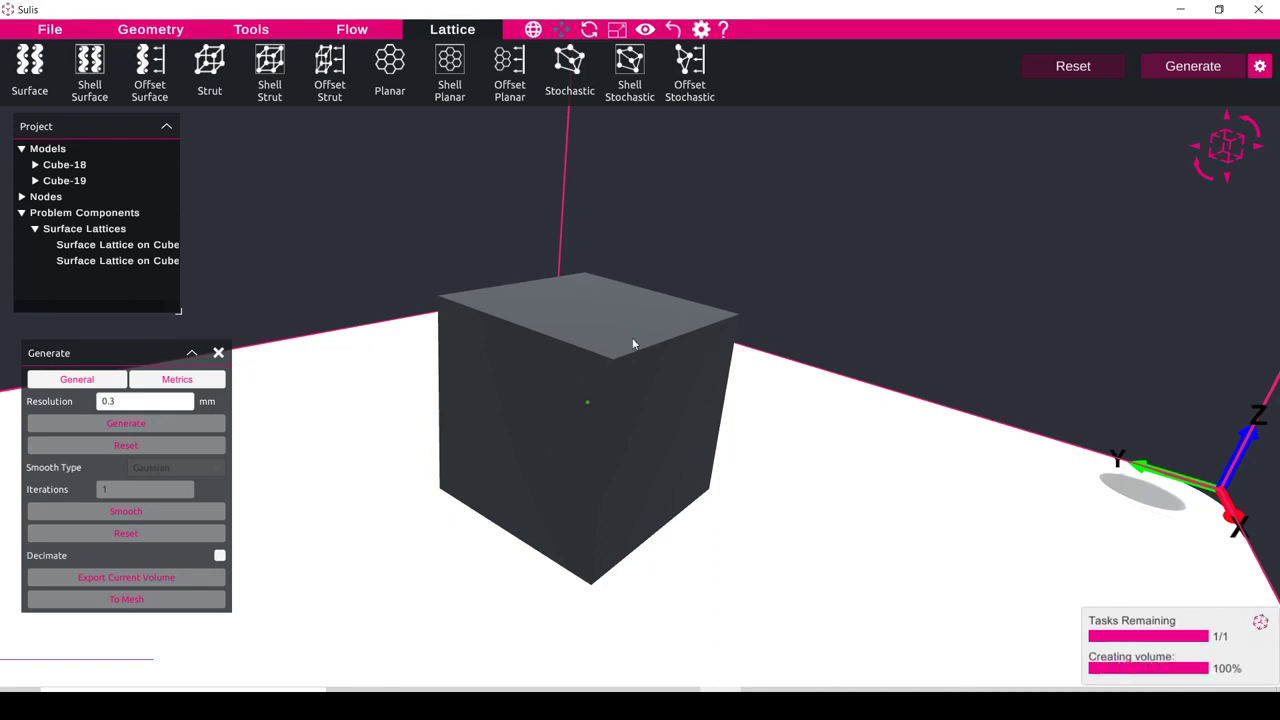
{"action": "left_click_drag", "start_coordinate": [633, 338], "coordinate": [420, 470]}
{"action": "scroll", "coordinate": [416, 474], "scroll_direction": "up", "scroll_amount": 3}
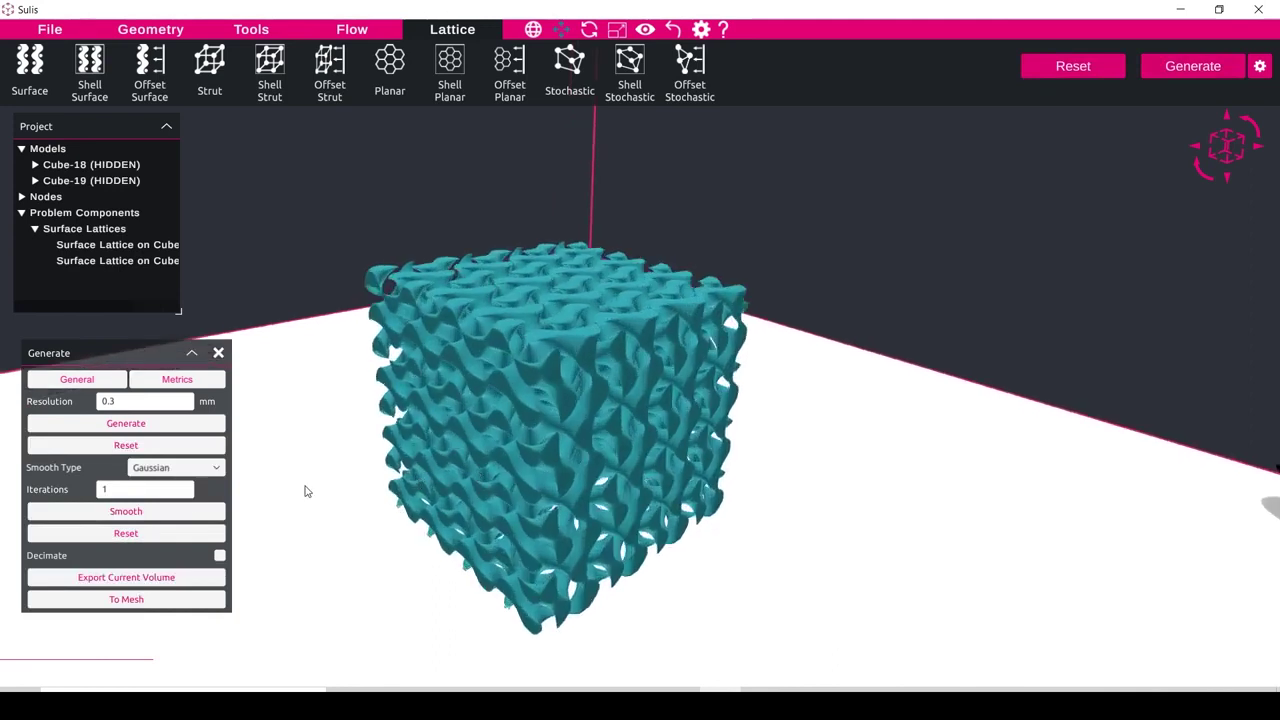
Step: Smooth the generated gyroid lattice volume using the Mean method
{"action": "left_click", "coordinate": [184, 468]}
{"action": "left_click", "coordinate": [181, 512]}
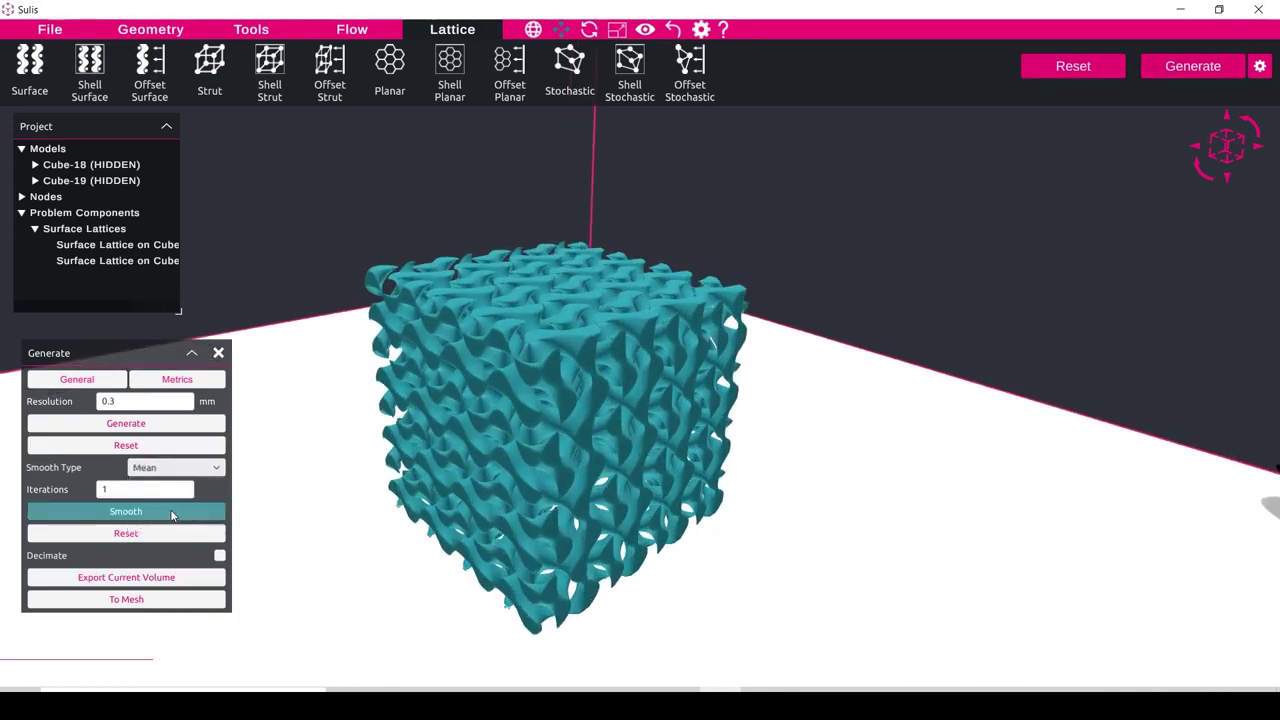
{"action": "left_click", "coordinate": [171, 512]}
{"action": "scroll", "coordinate": [678, 377], "scroll_direction": "down", "scroll_amount": 2}
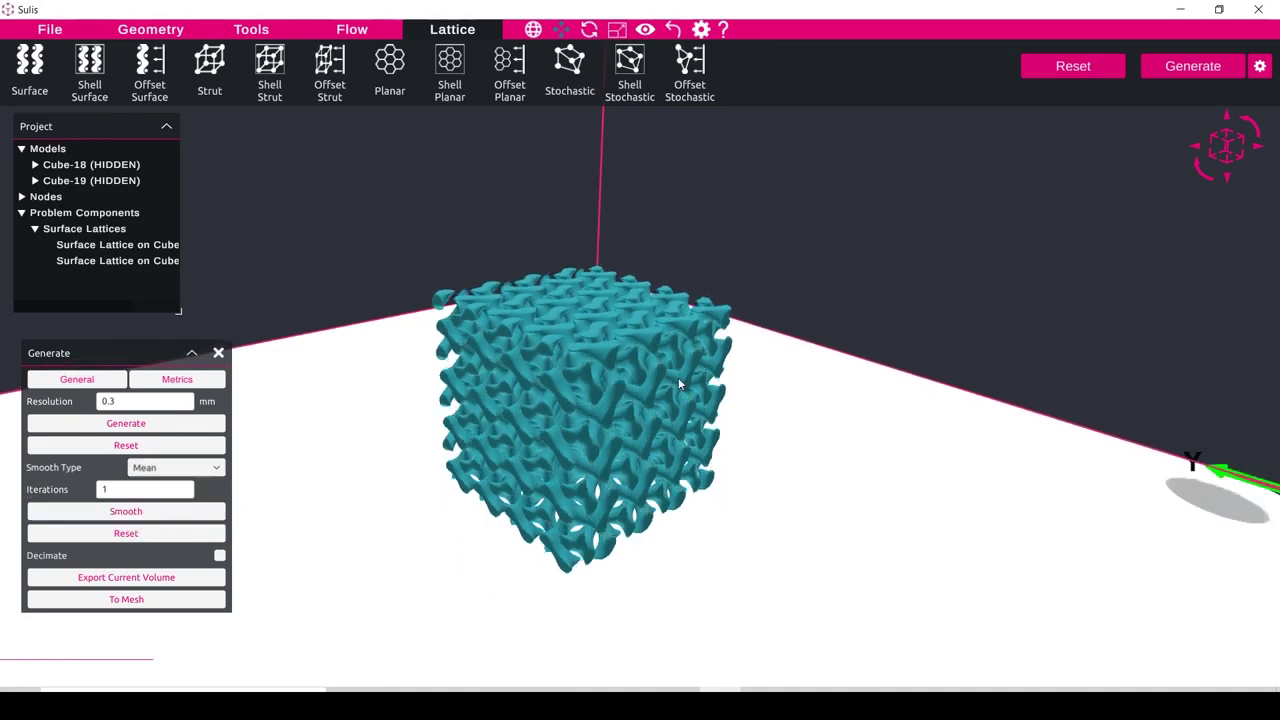
{"action": "mouse_move", "coordinate": [625, 414]}
{"action": "left_mouse_down"}
{"action": "mouse_move", "coordinate": [543, 380]}
{"action": "mouse_move", "coordinate": [603, 403]}
{"action": "left_mouse_up"}
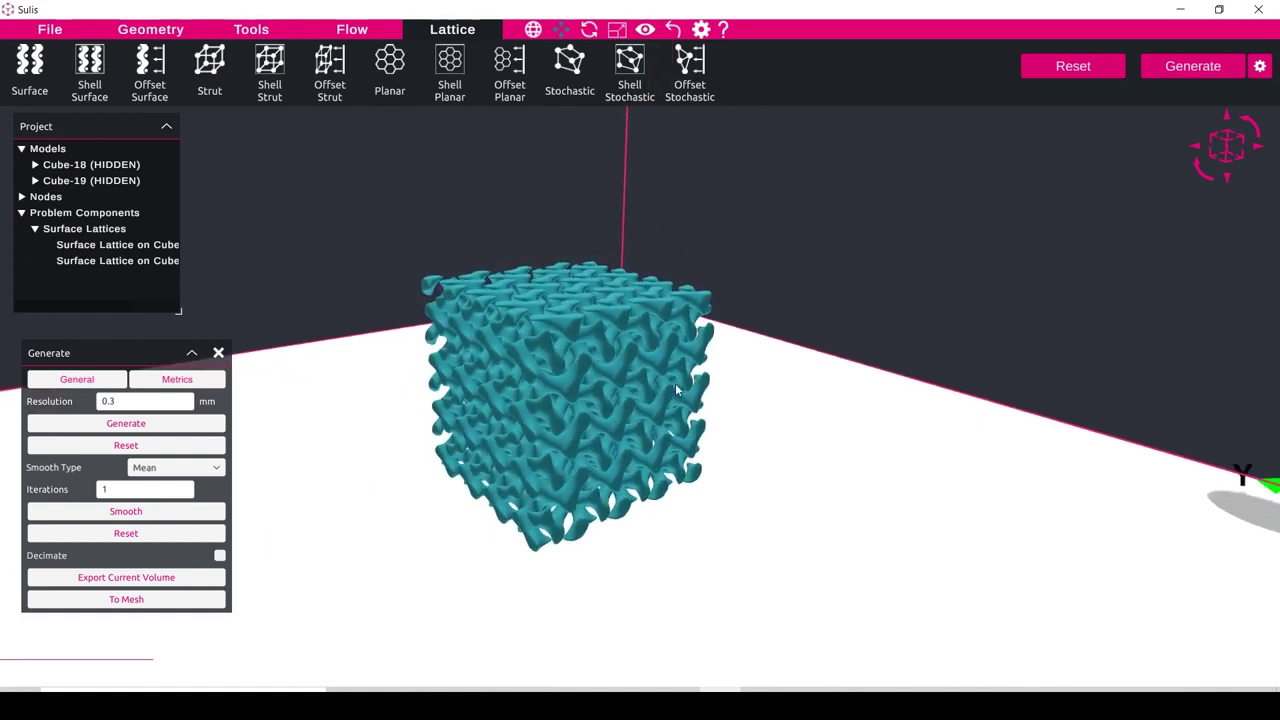
Step: Enable Decimate and convert the lattice volume into GeneratedMesh-0, -1 and -2
{"action": "left_click", "coordinate": [220, 555]}
{"action": "left_click", "coordinate": [146, 598]}
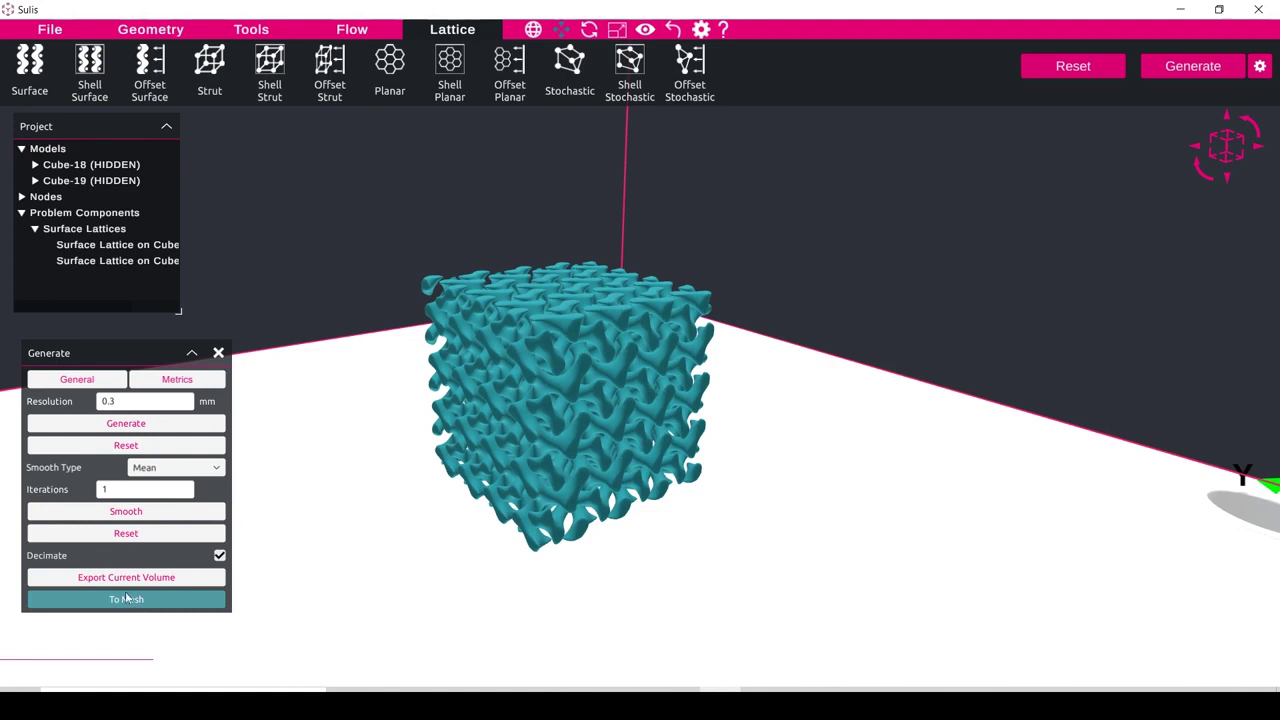
{"action": "left_click", "coordinate": [83, 600]}
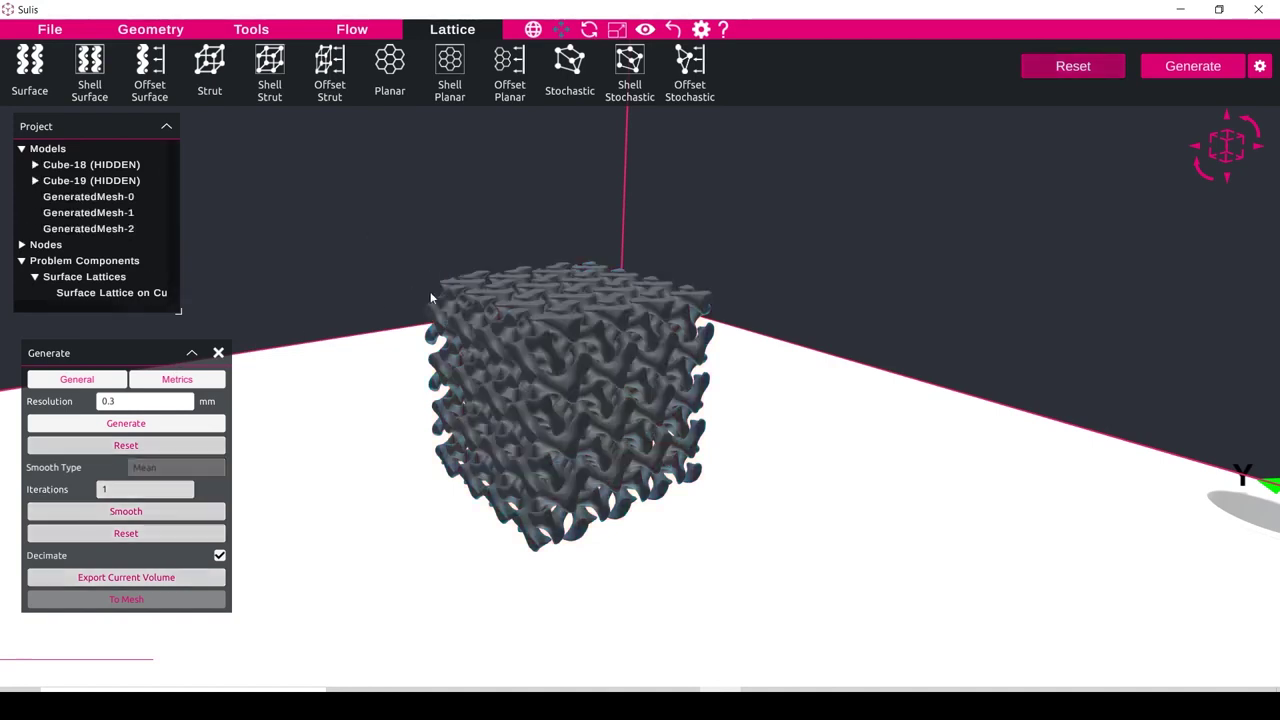
Step: Inspect GeneratedMesh-0, -1 and -2 in turn, then delete GeneratedMesh-2
{"action": "left_click", "coordinate": [88, 197]}
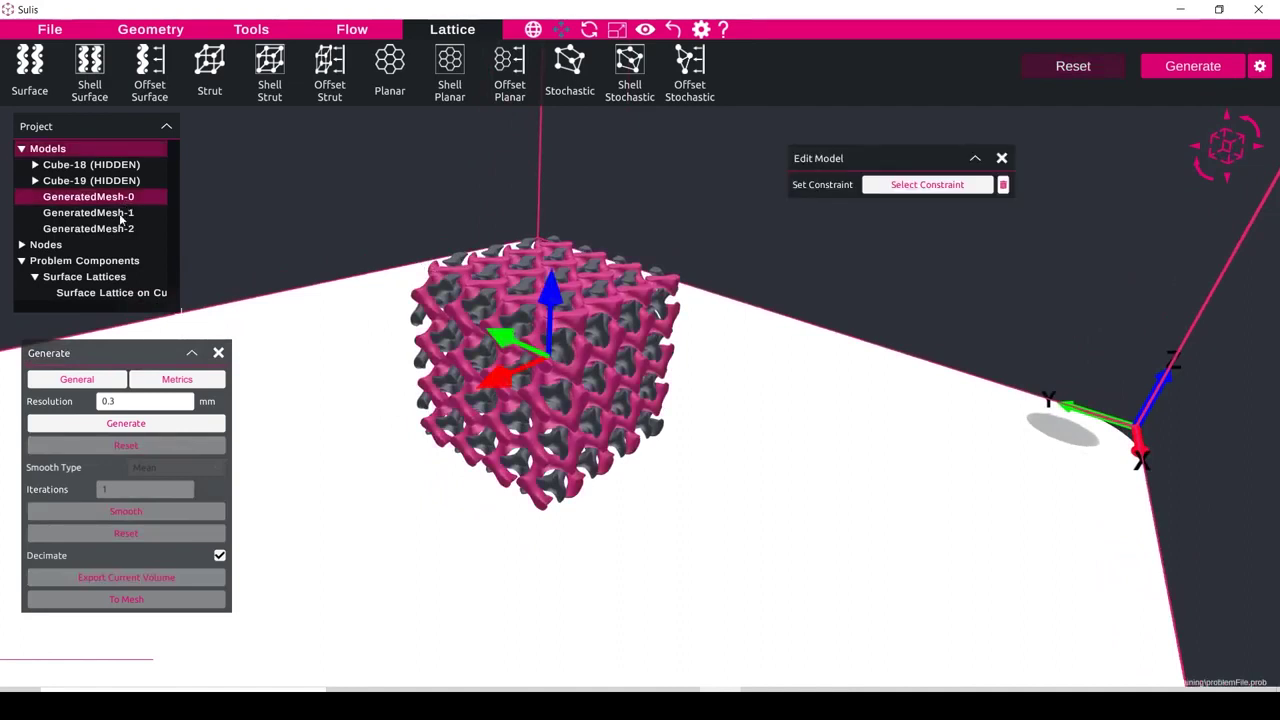
{"action": "left_click_drag", "start_coordinate": [312, 296], "coordinate": [255, 278]}
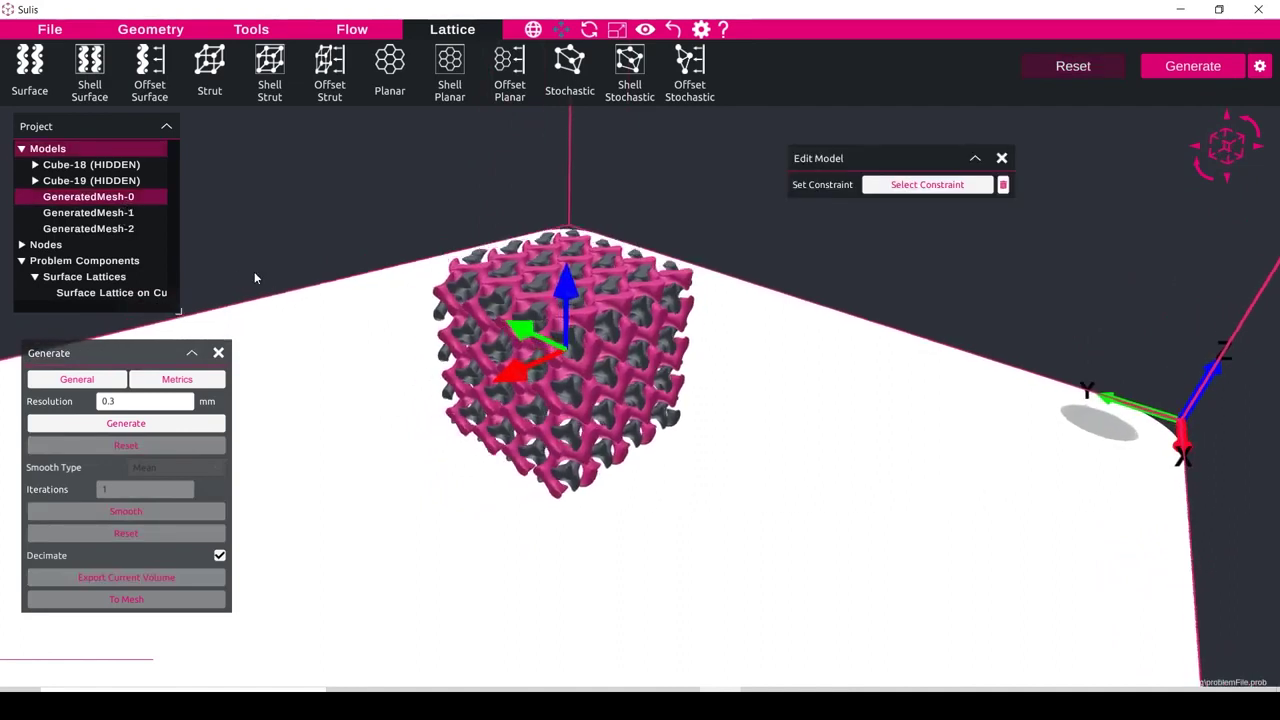
{"action": "left_click", "coordinate": [100, 212]}
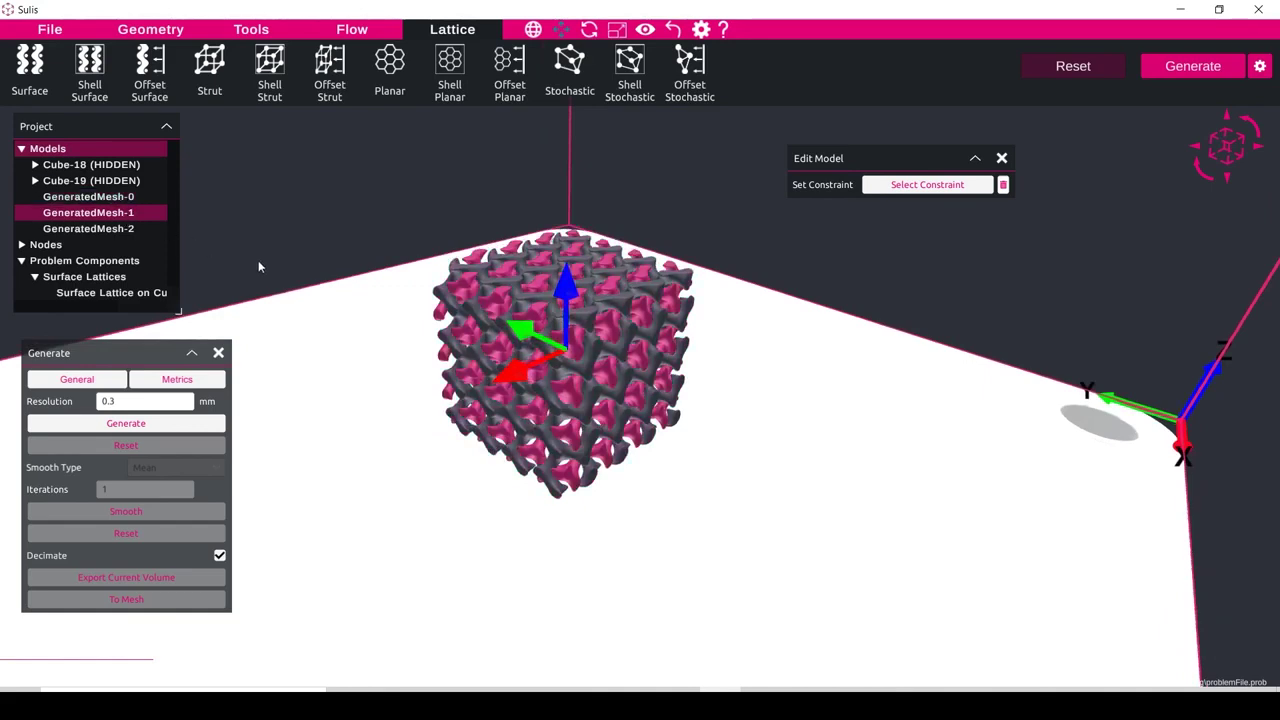
{"action": "left_click", "coordinate": [118, 230]}
{"action": "scroll", "coordinate": [673, 445], "scroll_direction": "up", "scroll_amount": 5}
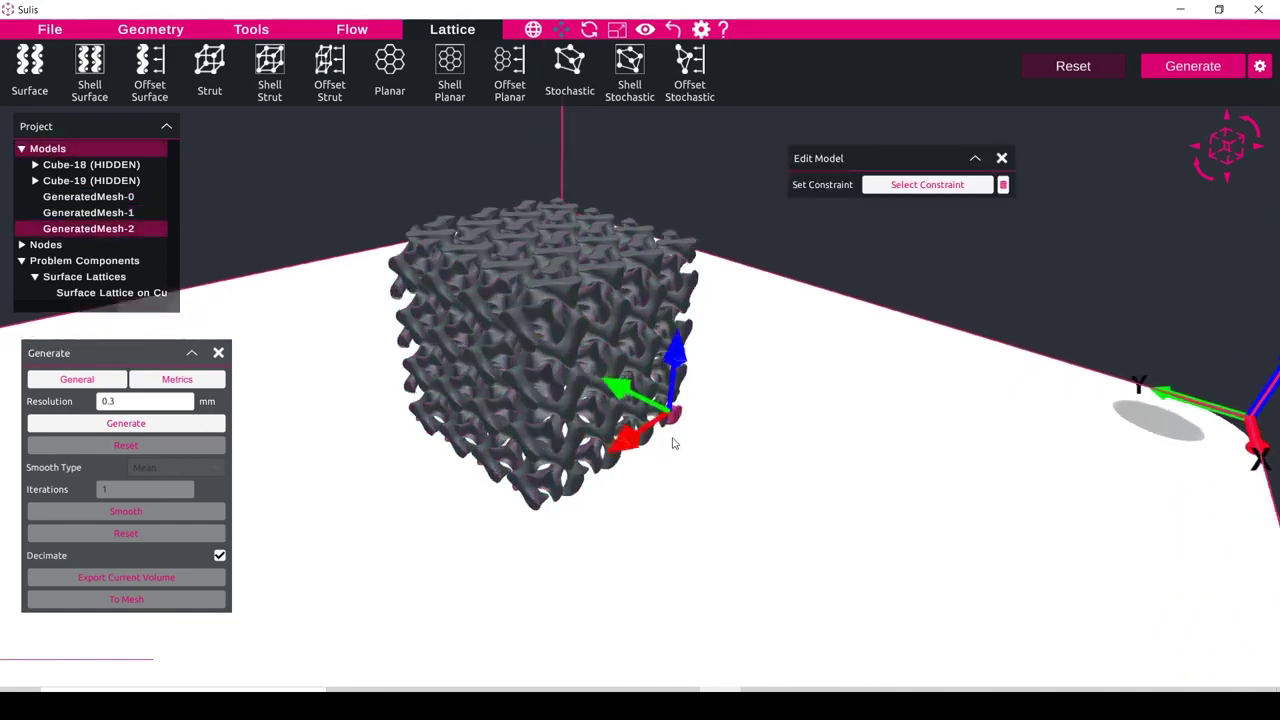
{"action": "mouse_move", "coordinate": [656, 423]}
{"action": "left_mouse_down"}
{"action": "mouse_move", "coordinate": [630, 425]}
{"action": "mouse_move", "coordinate": [650, 435]}
{"action": "left_mouse_up"}
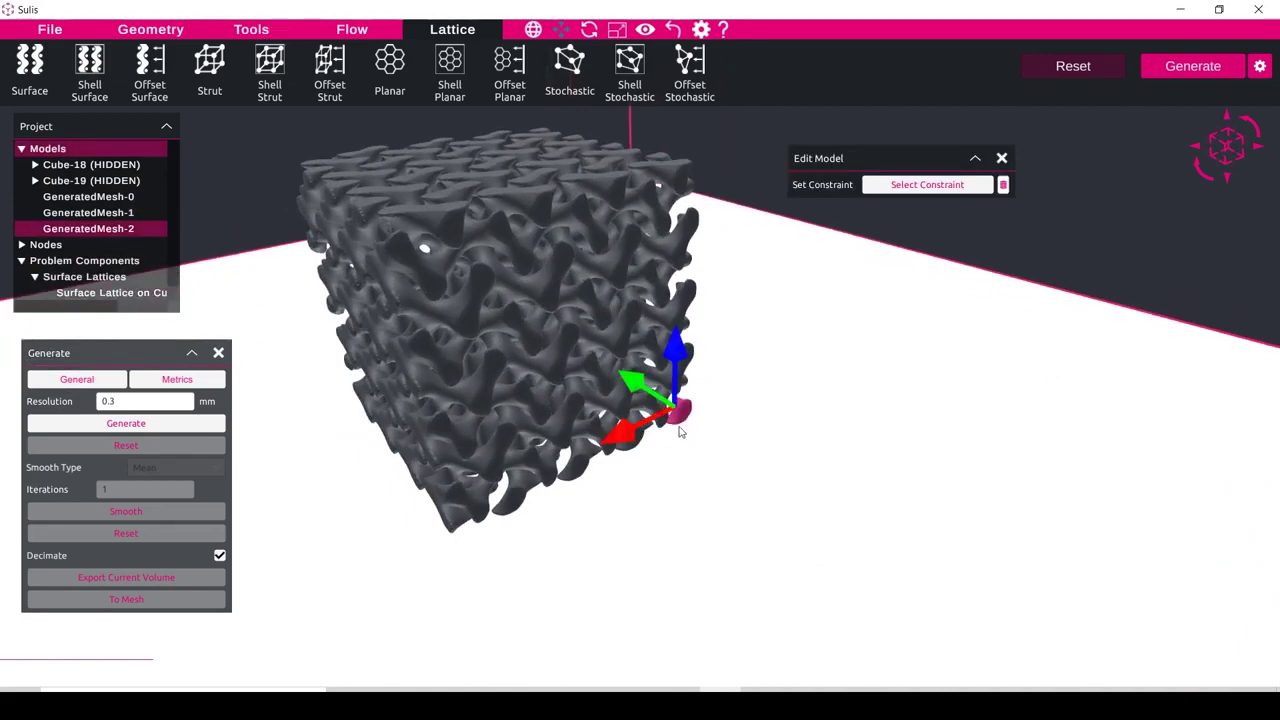
{"action": "key", "text": "Delete"}
{"action": "left_click_drag", "start_coordinate": [646, 439], "coordinate": [651, 451]}
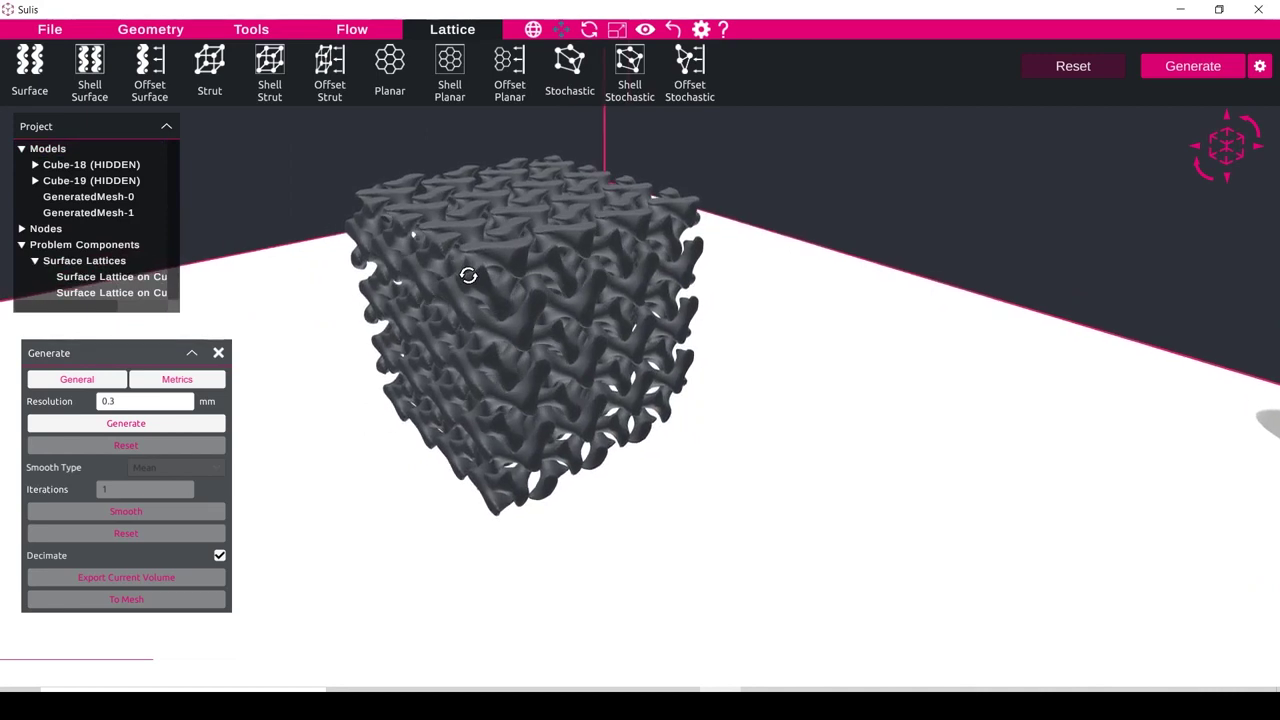
{"action": "left_click_drag", "start_coordinate": [460, 264], "coordinate": [485, 308]}
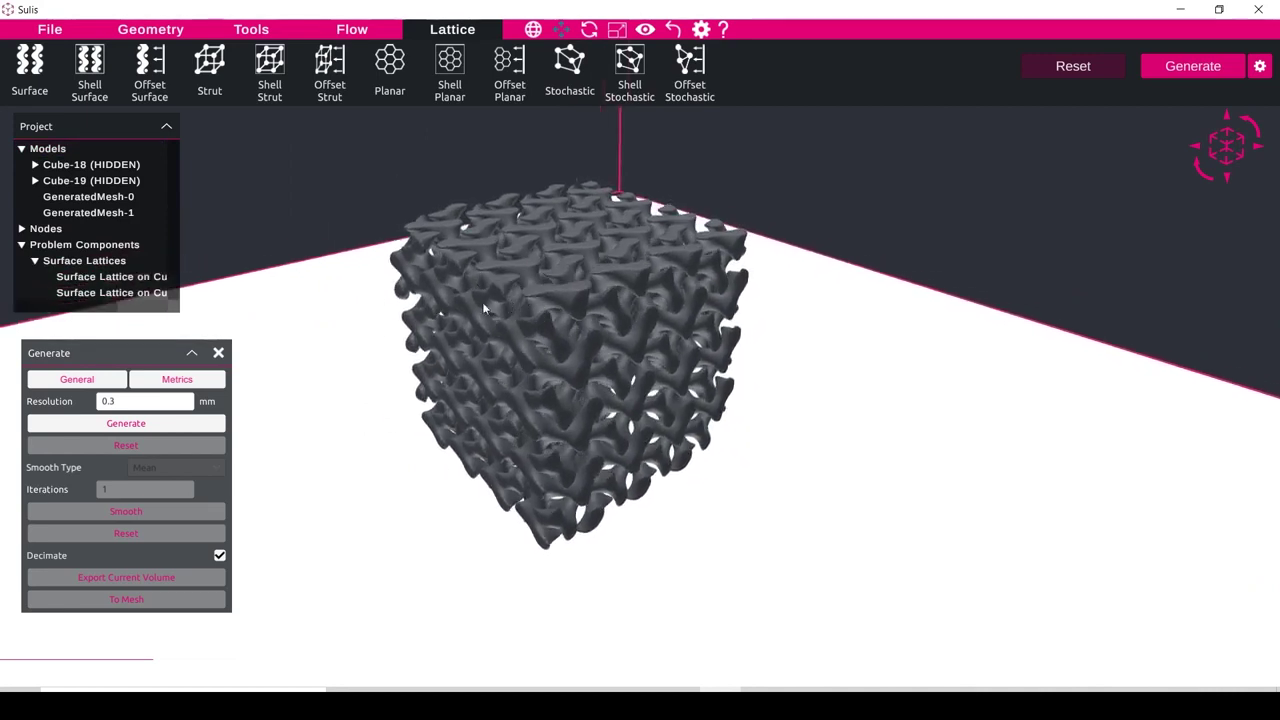
Step: Colour GeneratedMesh-0 bright blue (#0053E5)
{"action": "left_click", "coordinate": [107, 203]}
{"action": "right_click", "coordinate": [372, 371]}
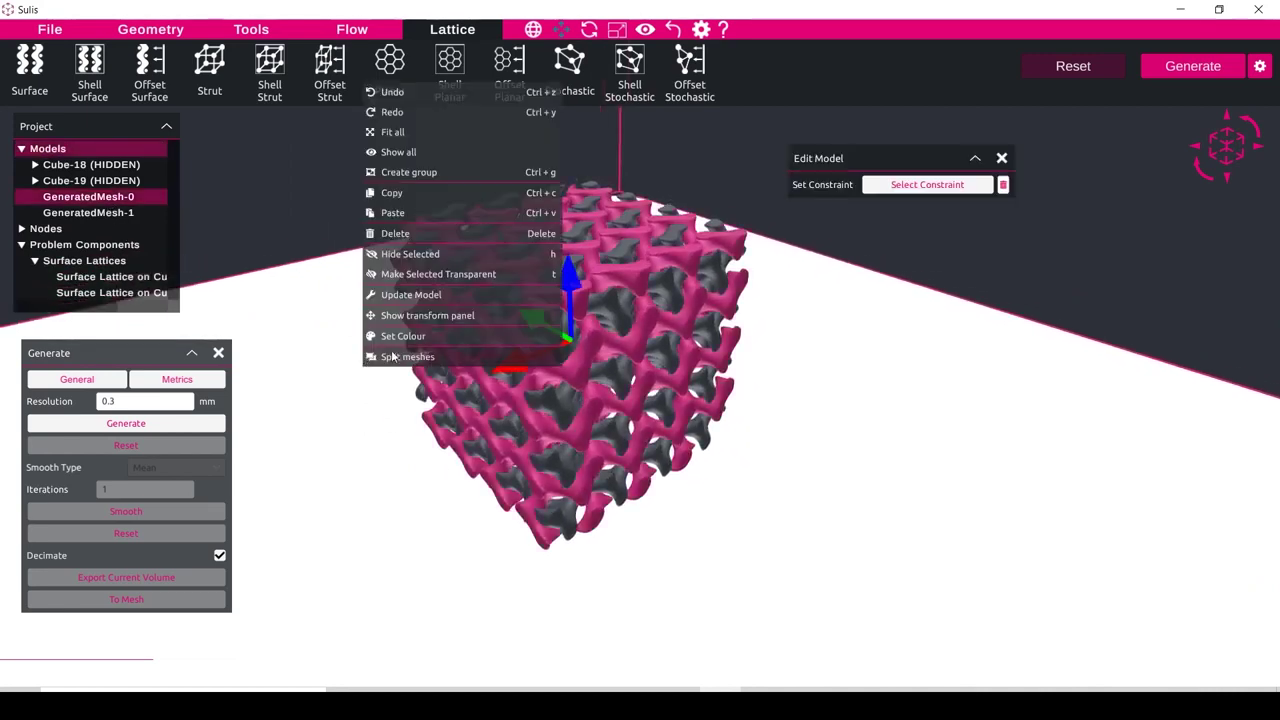
{"action": "left_click", "coordinate": [397, 338]}
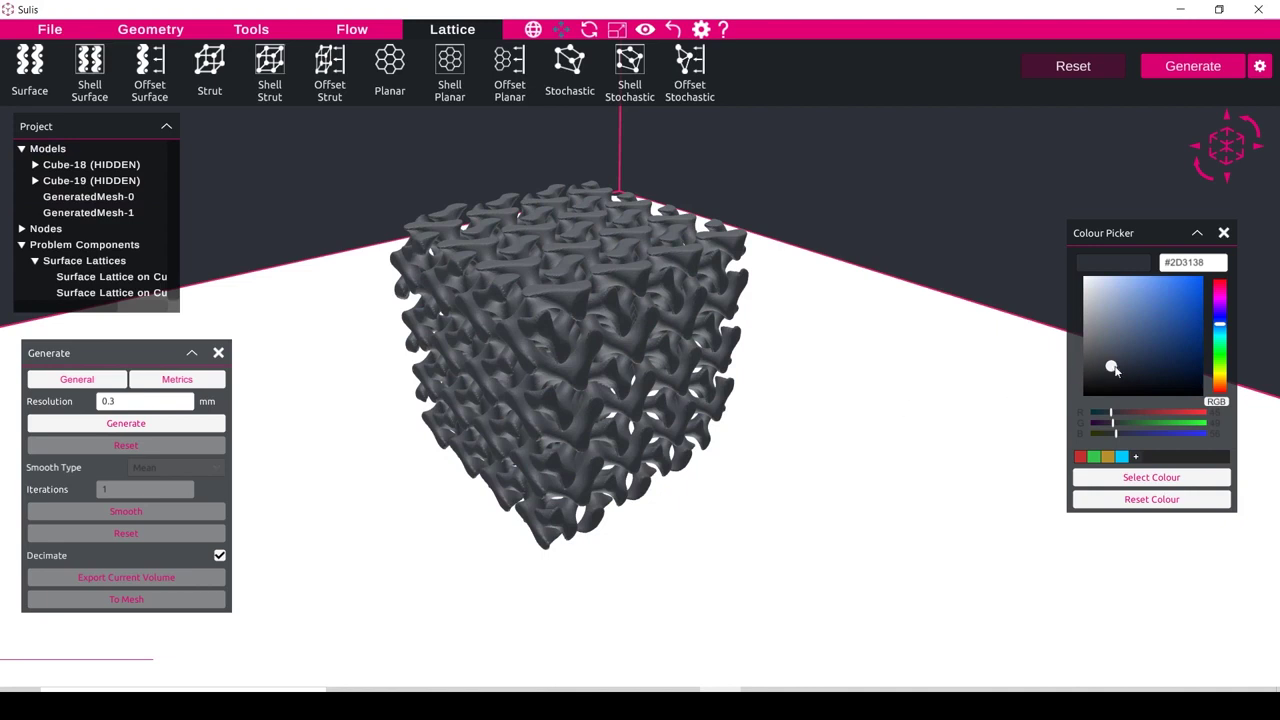
{"action": "mouse_move", "coordinate": [1114, 370]}
{"action": "left_mouse_down"}
{"action": "mouse_move", "coordinate": [1196, 318]}
{"action": "mouse_move", "coordinate": [1202, 293]}
{"action": "left_mouse_up"}
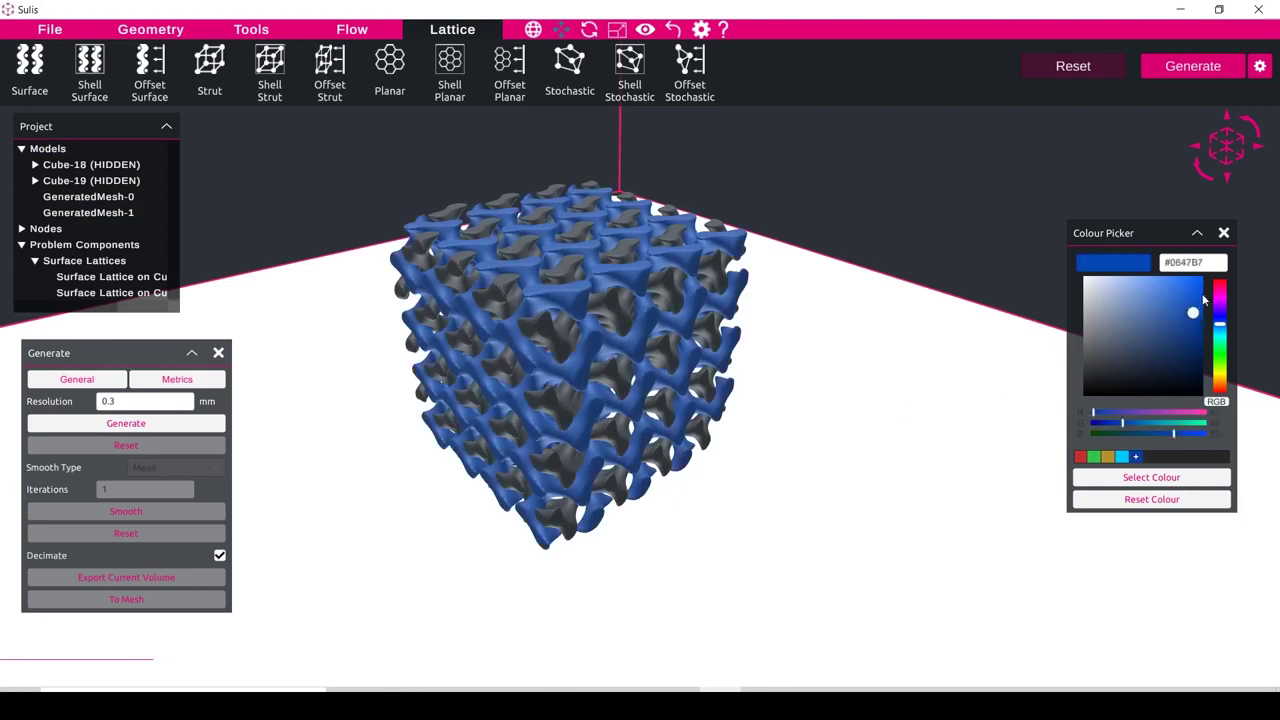
{"action": "left_click", "coordinate": [1163, 478]}
Step: Colour GeneratedMesh-1 bright green (#37E715)
{"action": "left_click", "coordinate": [126, 213]}
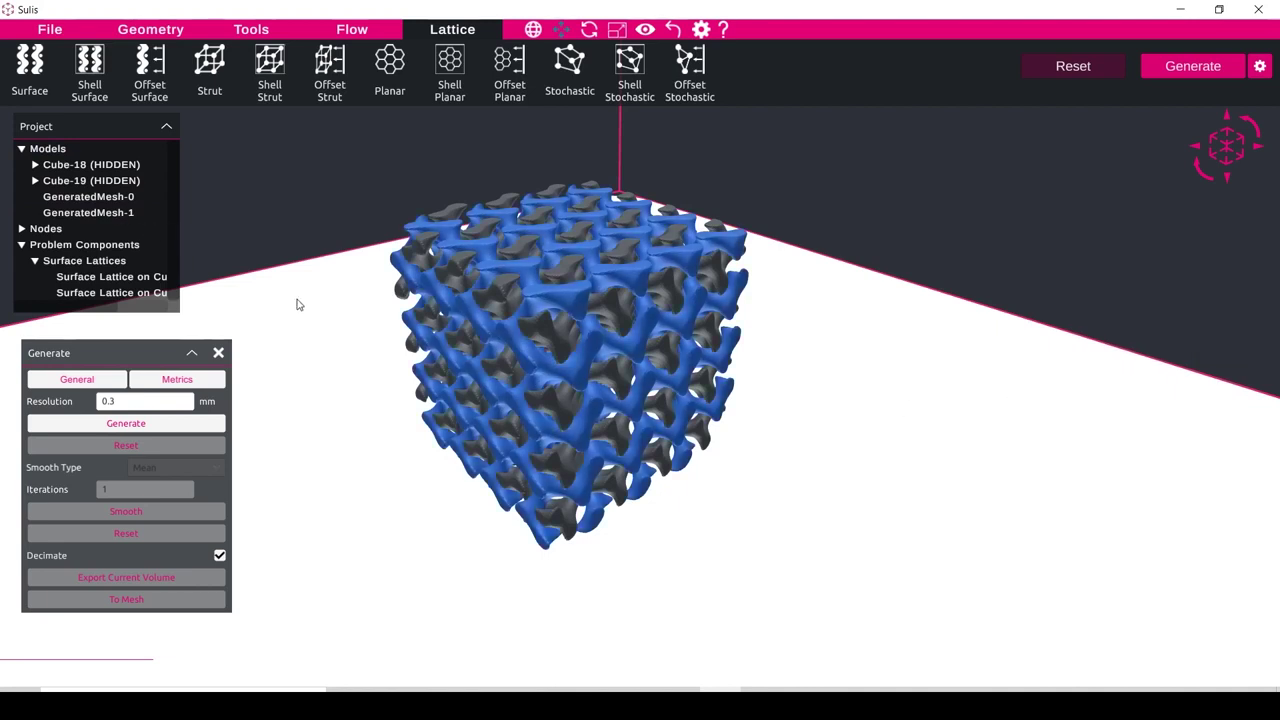
{"action": "right_click", "coordinate": [297, 300]}
{"action": "left_click", "coordinate": [366, 554]}
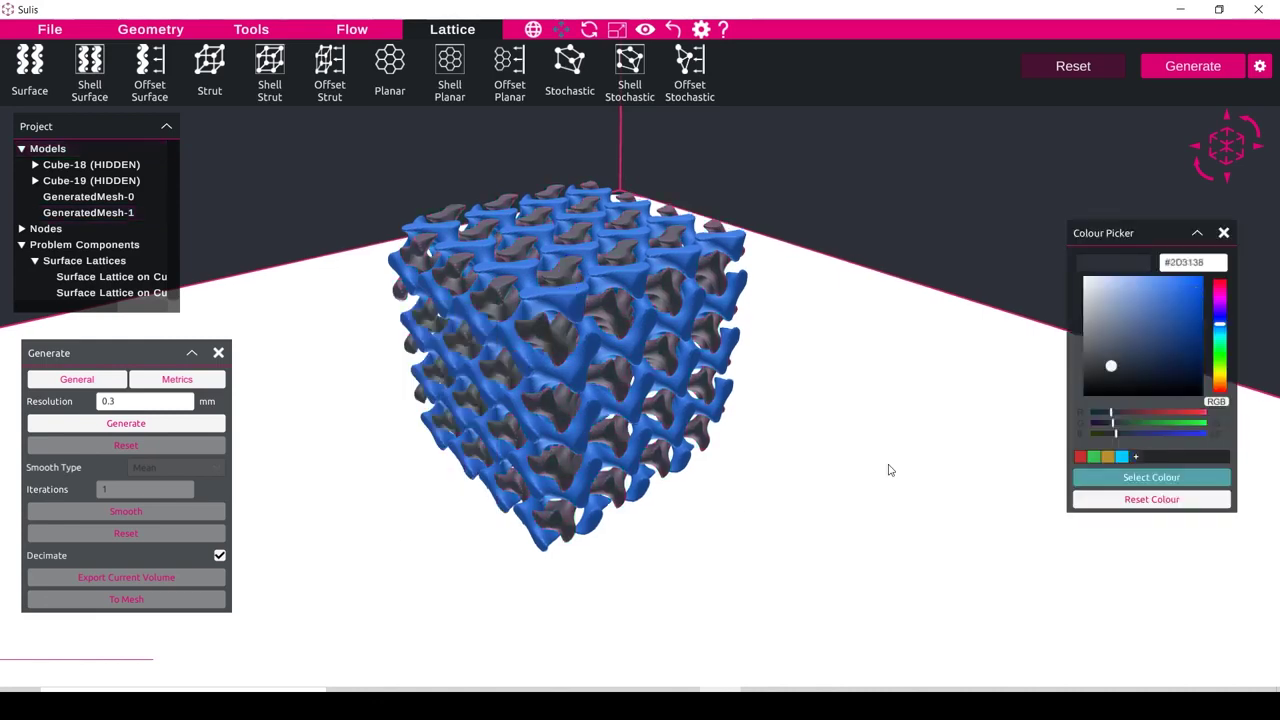
{"action": "left_click", "coordinate": [1219, 355]}
{"action": "left_click", "coordinate": [1188, 293]}
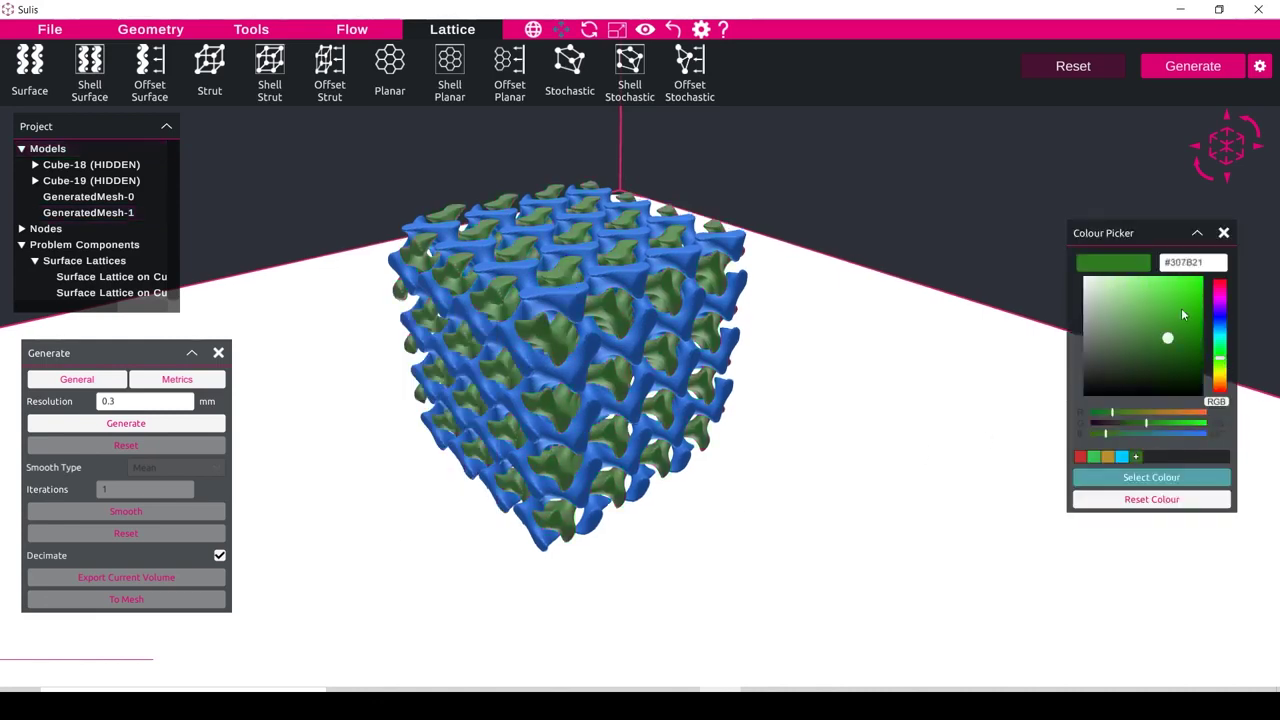
{"action": "left_click", "coordinate": [1152, 477]}
{"action": "mouse_move", "coordinate": [632, 478]}
{"action": "left_mouse_down"}
{"action": "mouse_move", "coordinate": [538, 317]}
{"action": "mouse_move", "coordinate": [609, 363]}
{"action": "mouse_move", "coordinate": [589, 380]}
{"action": "mouse_move", "coordinate": [404, 249]}
{"action": "mouse_move", "coordinate": [558, 356]}
{"action": "mouse_move", "coordinate": [503, 283]}
{"action": "mouse_move", "coordinate": [414, 271]}
{"action": "mouse_move", "coordinate": [560, 338]}
{"action": "left_mouse_up"}
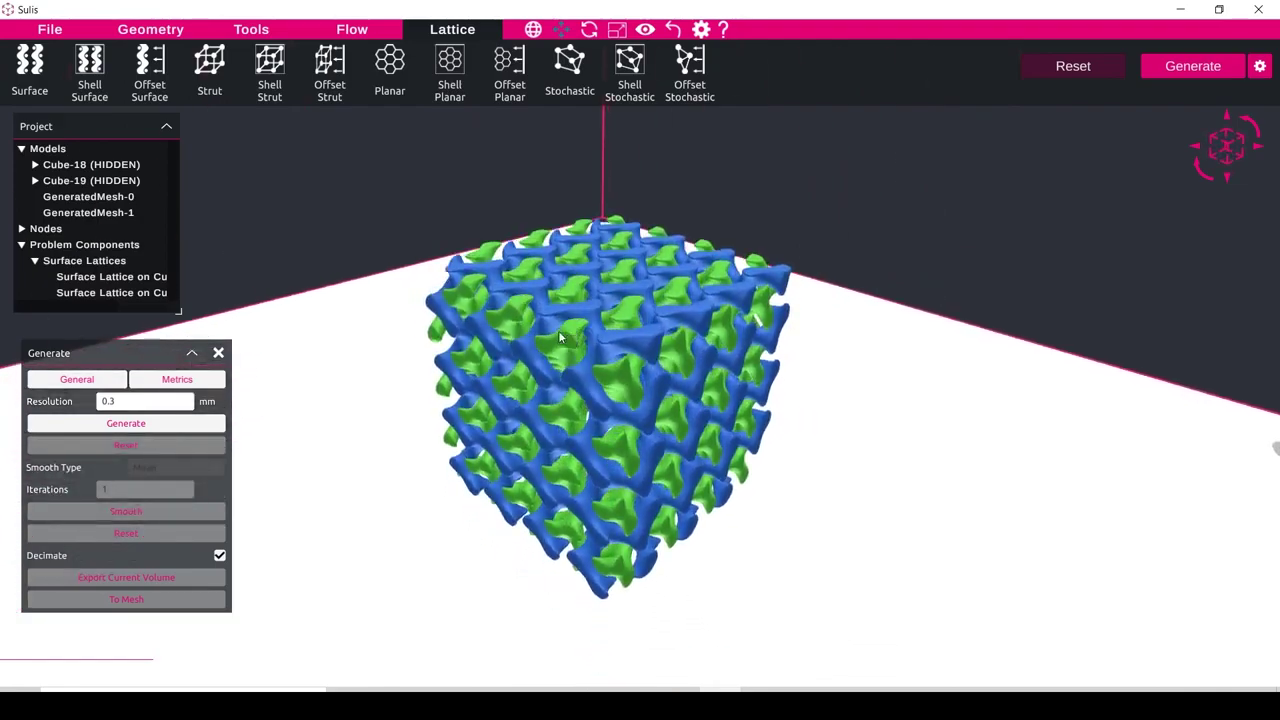